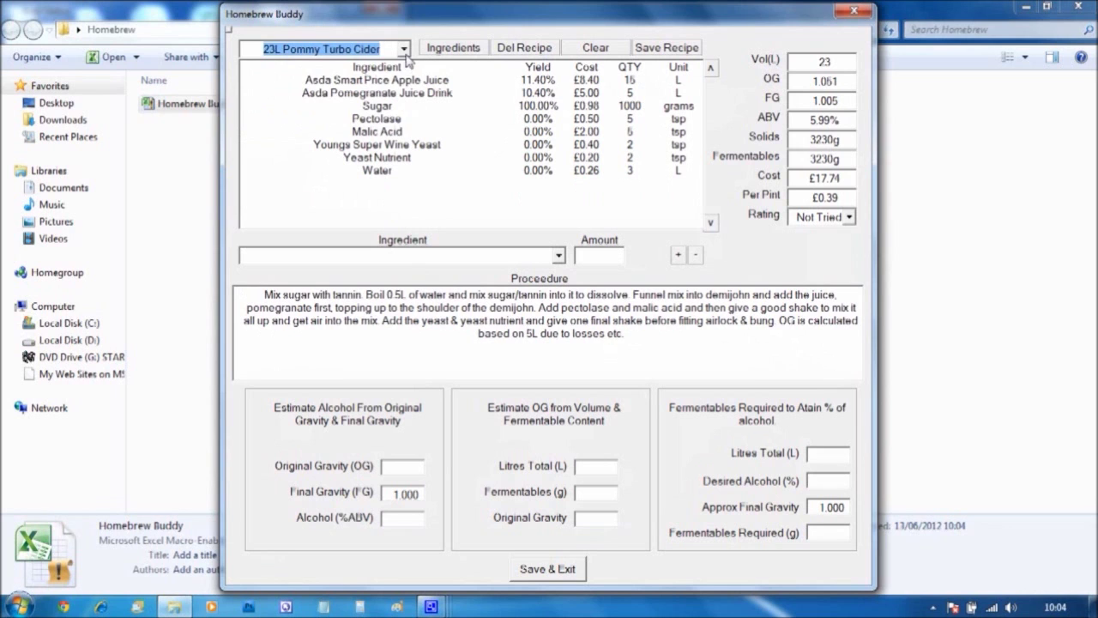
Step: Load the 23l Fiery Ginger Beer recipe and clear the recipe form
click(398, 131)
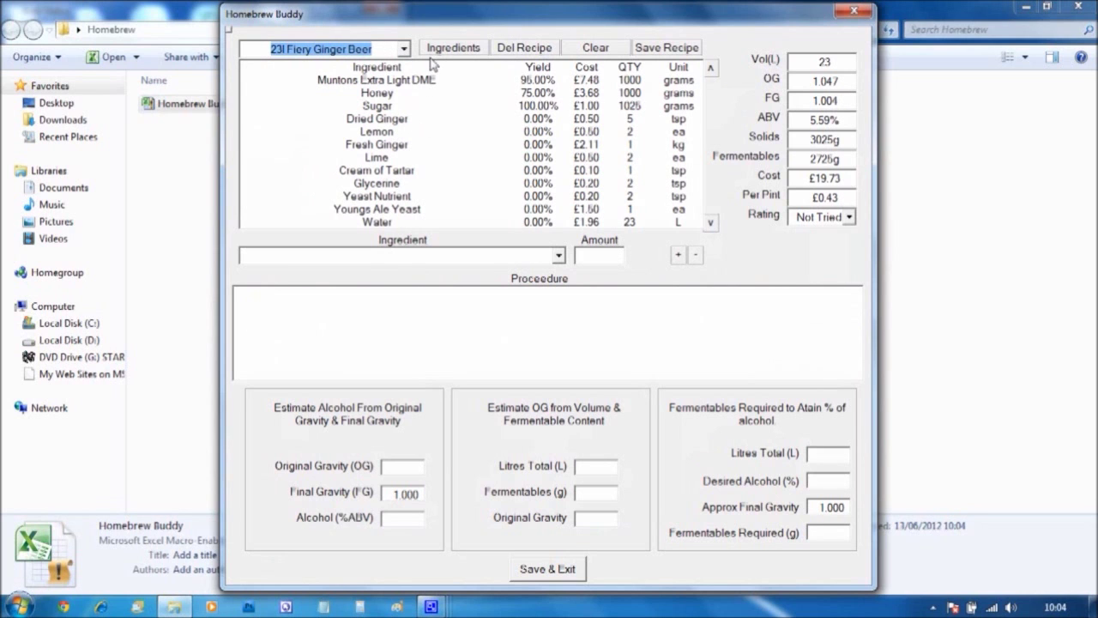
click(608, 49)
Step: Add an ingredient named New Ingredient 1 to the ingredients list with 85% yield and a cost of £1.99 per 500 grams
click(461, 49)
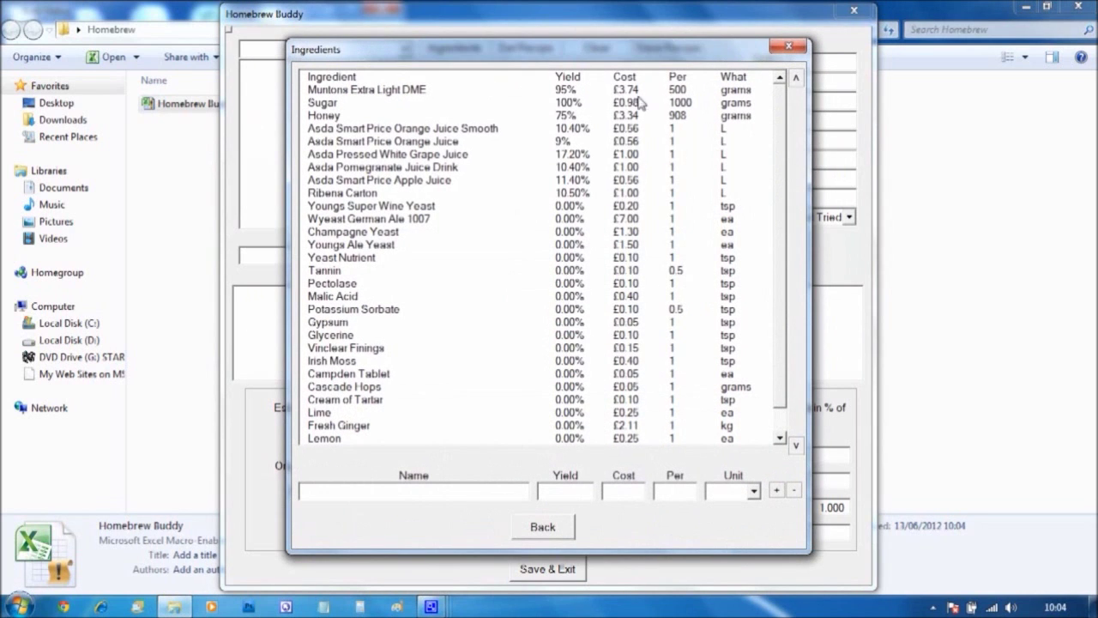
drag(785, 189, 793, 79)
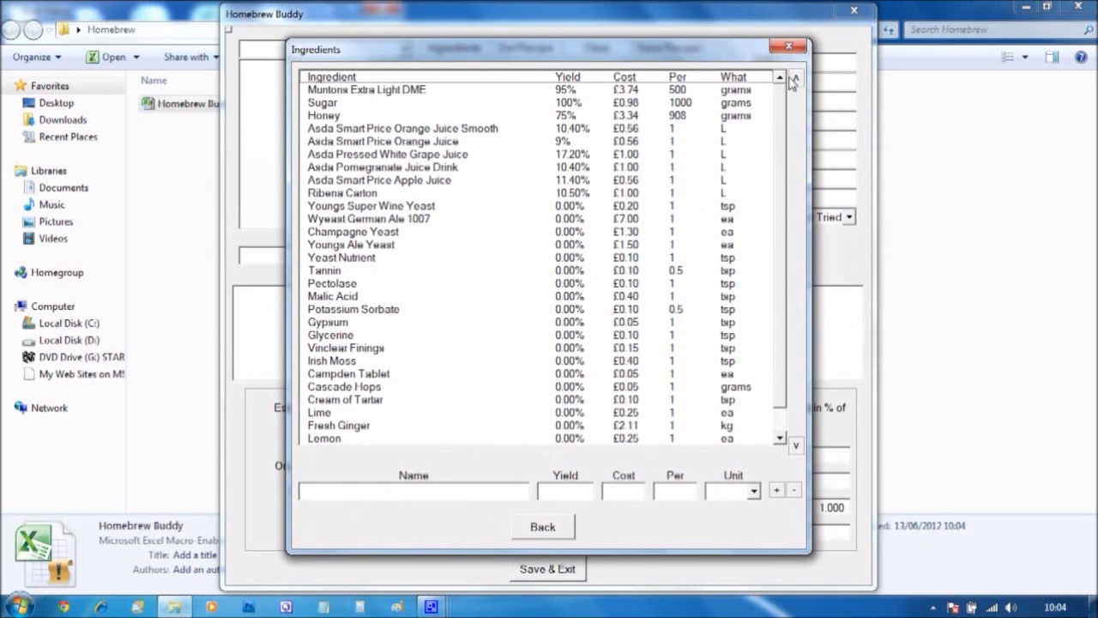
click(475, 489)
text(New Ingredient 1)
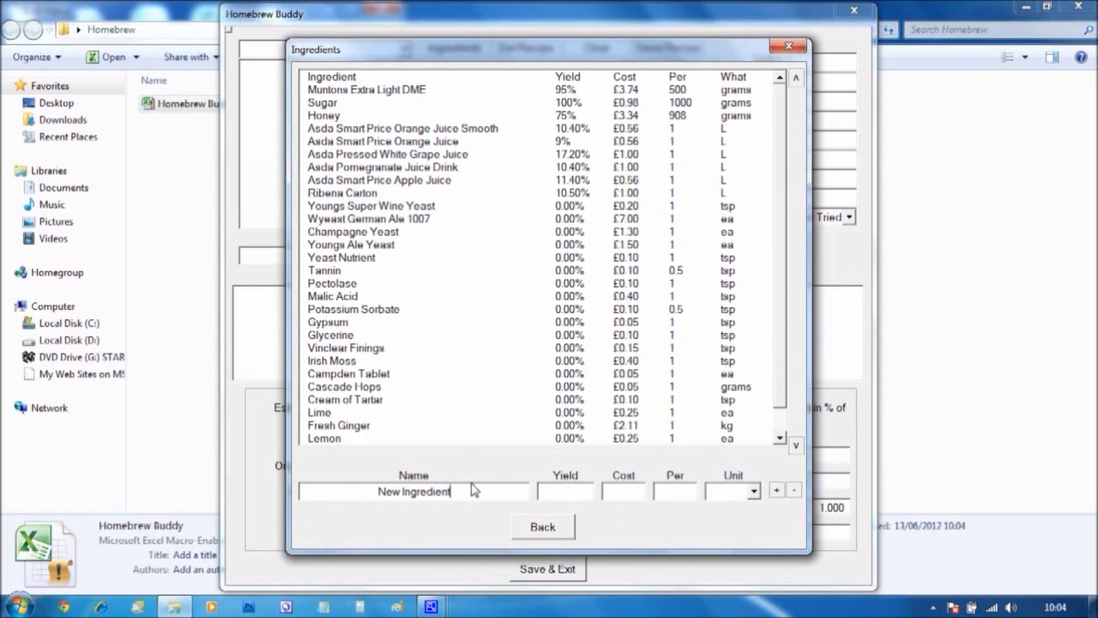
click(552, 492)
text(85)
key(Tab)
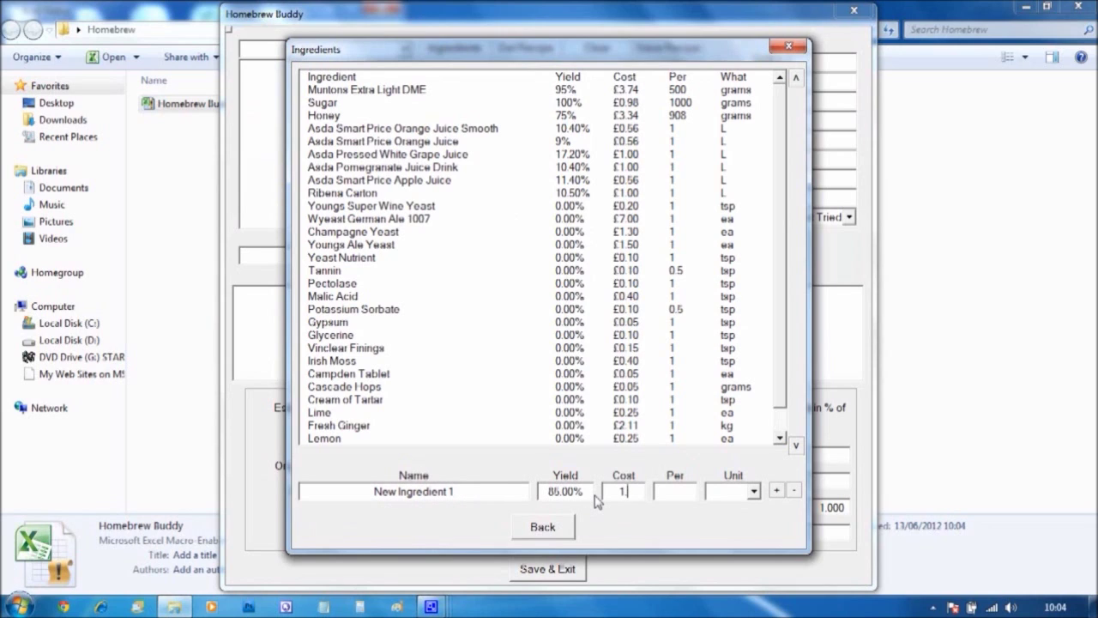
key(Tab)
click(755, 492)
click(735, 559)
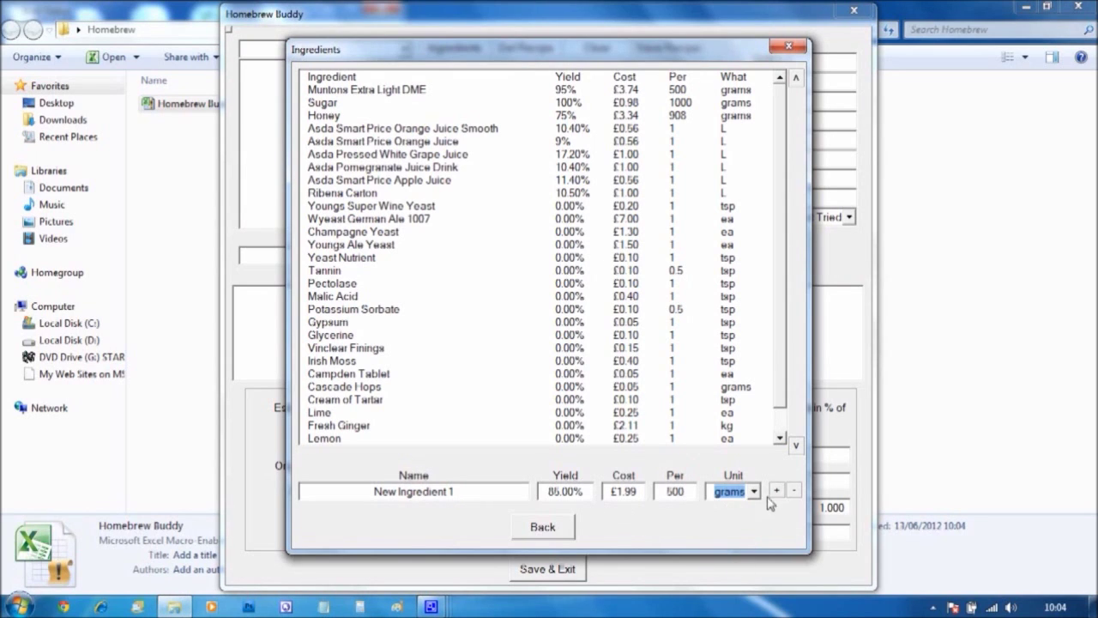
click(776, 491)
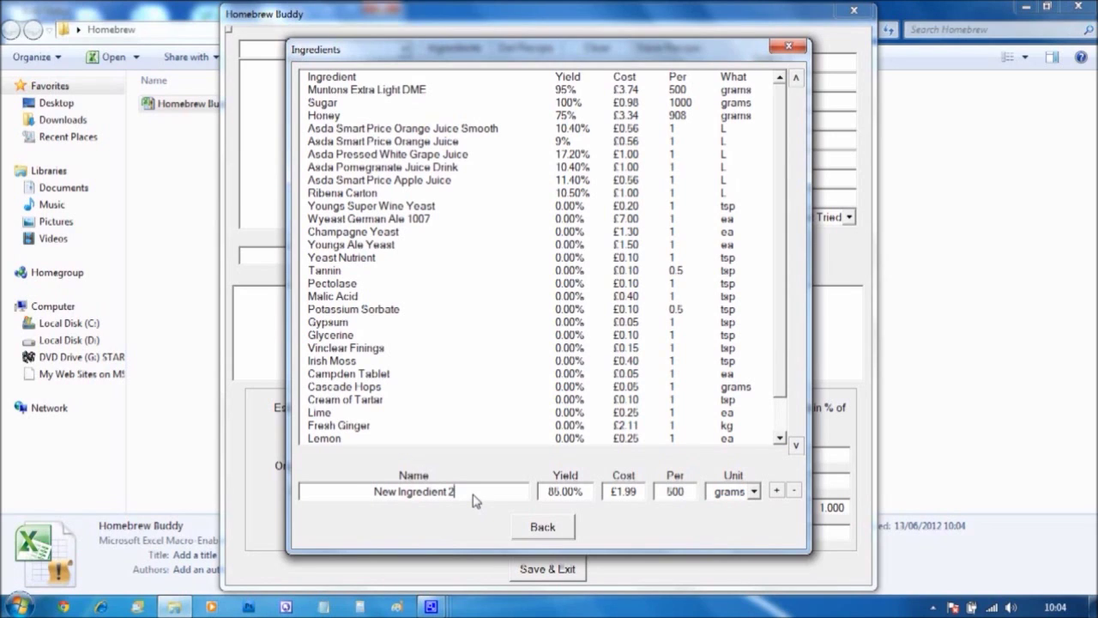
Step: Add a second ingredient named New Ingredient 2 with 95% yield, costing £1.99 per 500 grams
key(Tab)
text(95)
key(Tab)
click(777, 492)
Step: Move New Ingredient 1 up the ingredients list to directly below Potassium Sorbate
scroll(783, 390, down, 2)
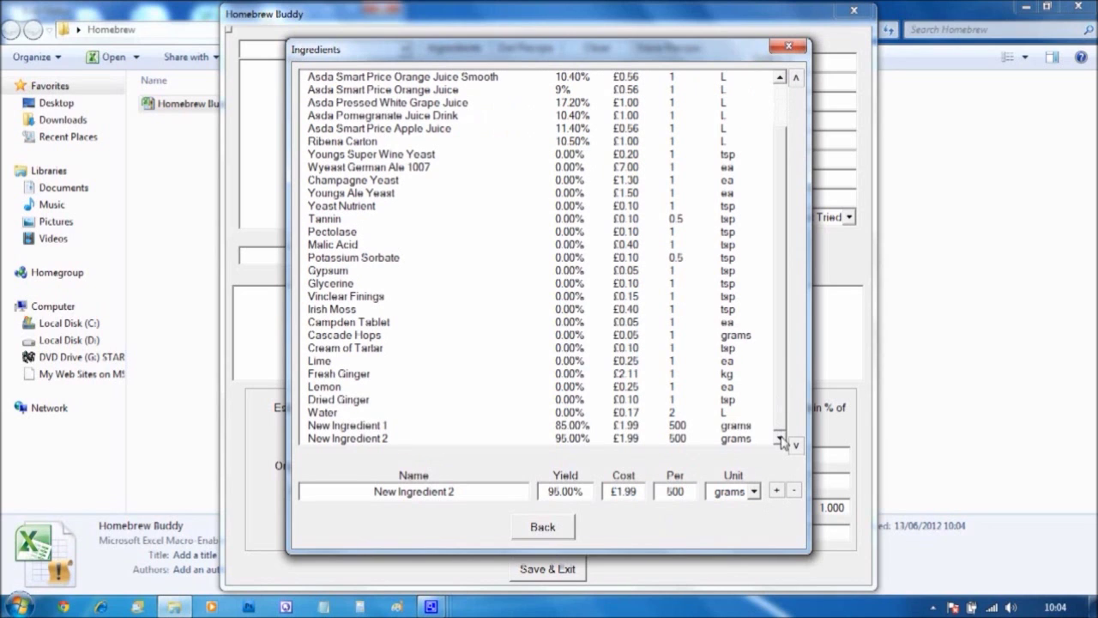
click(746, 427)
click(744, 439)
click(740, 427)
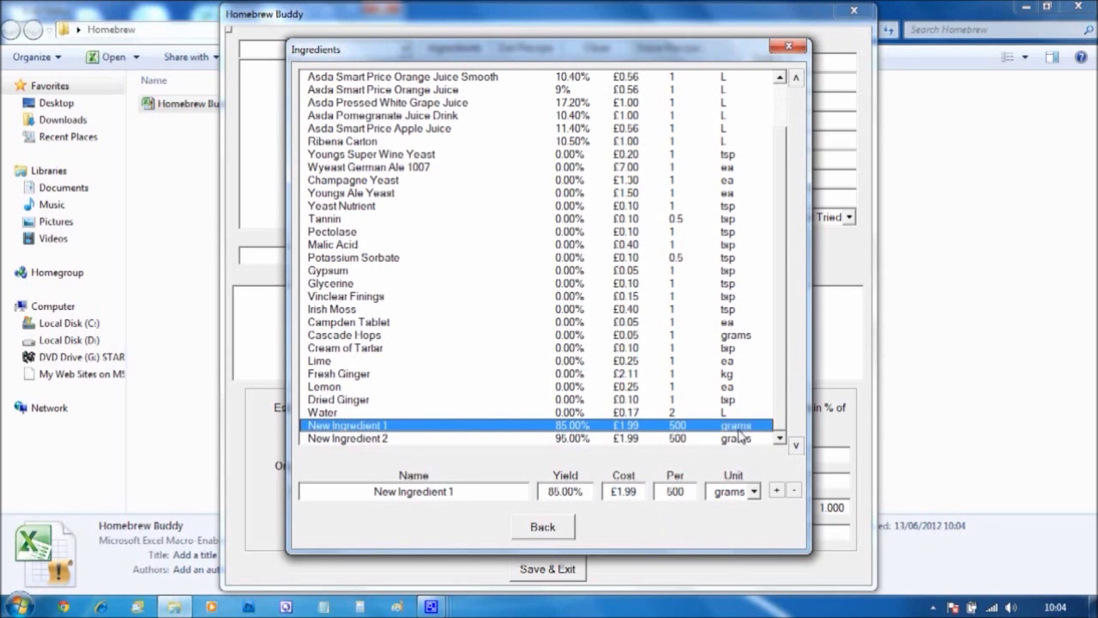
click(796, 81)
click(796, 82)
click(796, 82)
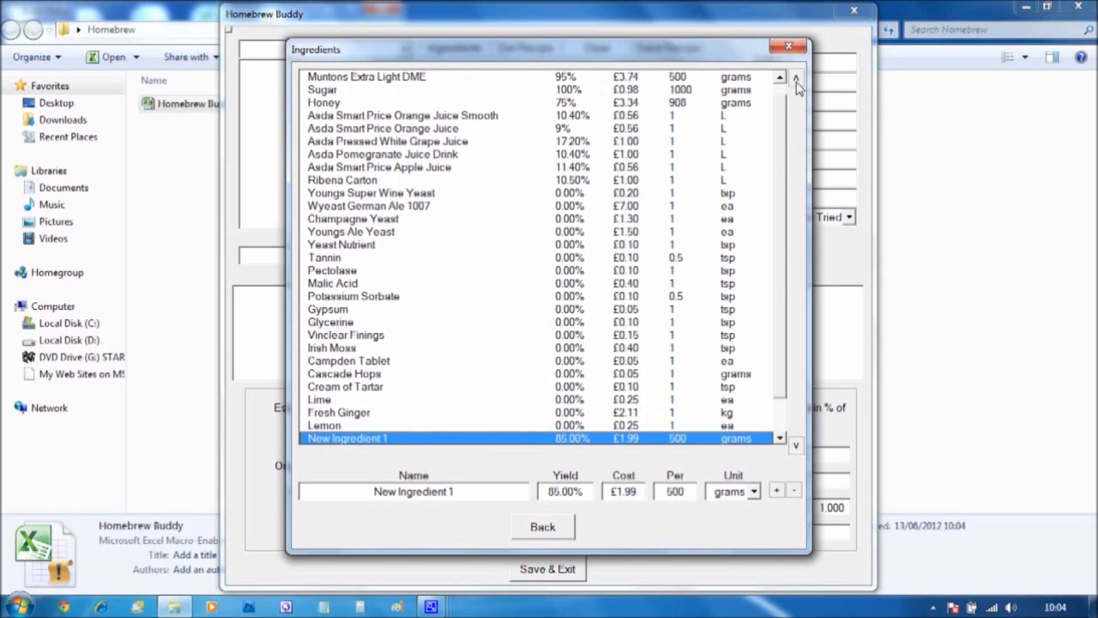
click(796, 81)
click(796, 79)
click(797, 79)
click(796, 79)
click(796, 79)
click(796, 79)
click(796, 79)
click(796, 79)
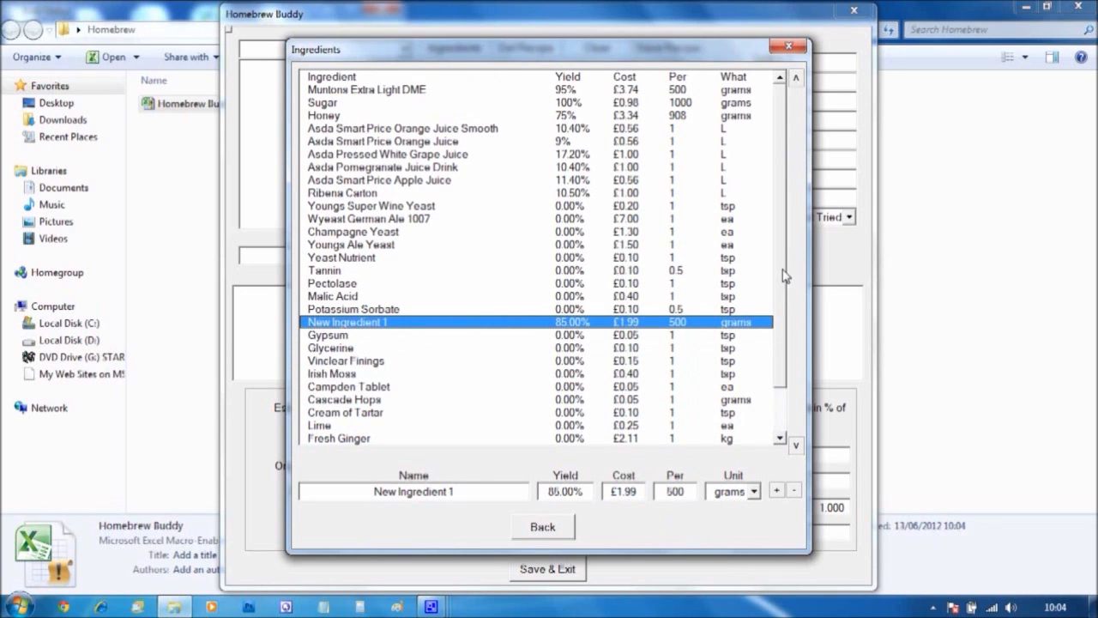
Step: Move New Ingredient 2 up the ingredients list to directly below New Ingredient 1
scroll(783, 292, down, 2)
click(748, 439)
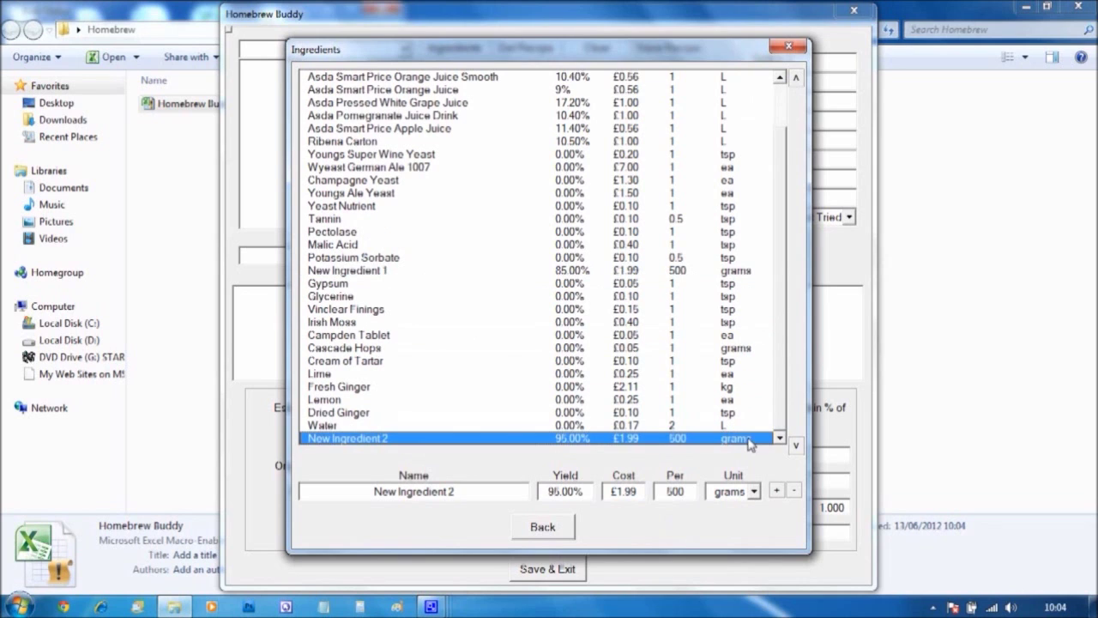
click(796, 79)
click(796, 79)
click(796, 79)
click(796, 79)
click(797, 79)
click(797, 79)
click(796, 78)
click(796, 79)
click(796, 79)
click(796, 79)
click(796, 79)
click(796, 79)
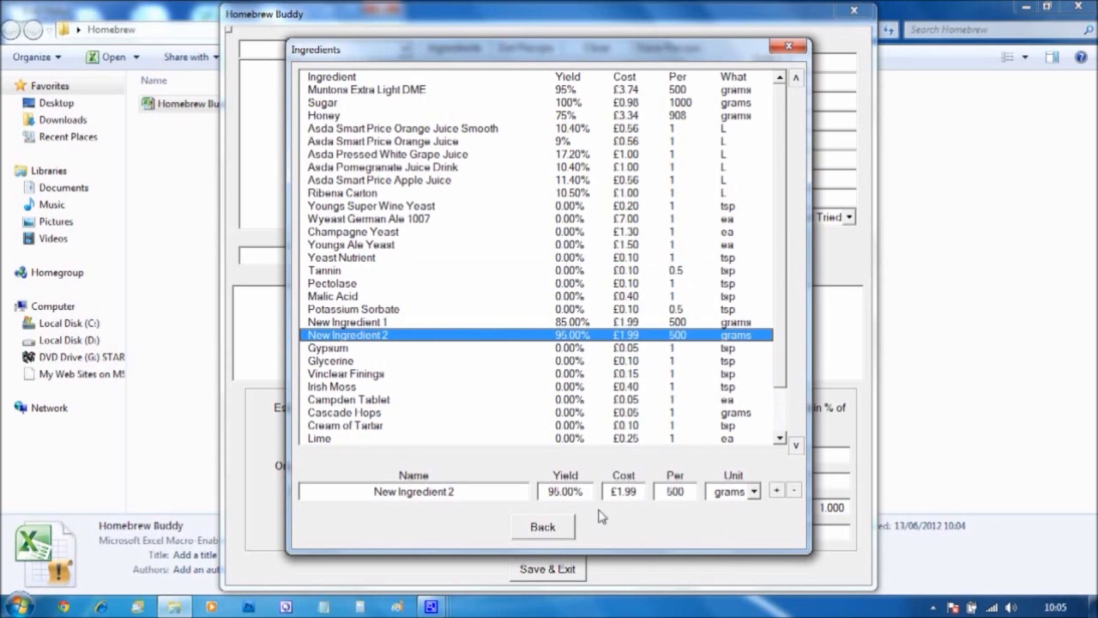
Step: Return to the recipe form and add 1500 grams of New Ingredient 1 to the recipe
click(562, 525)
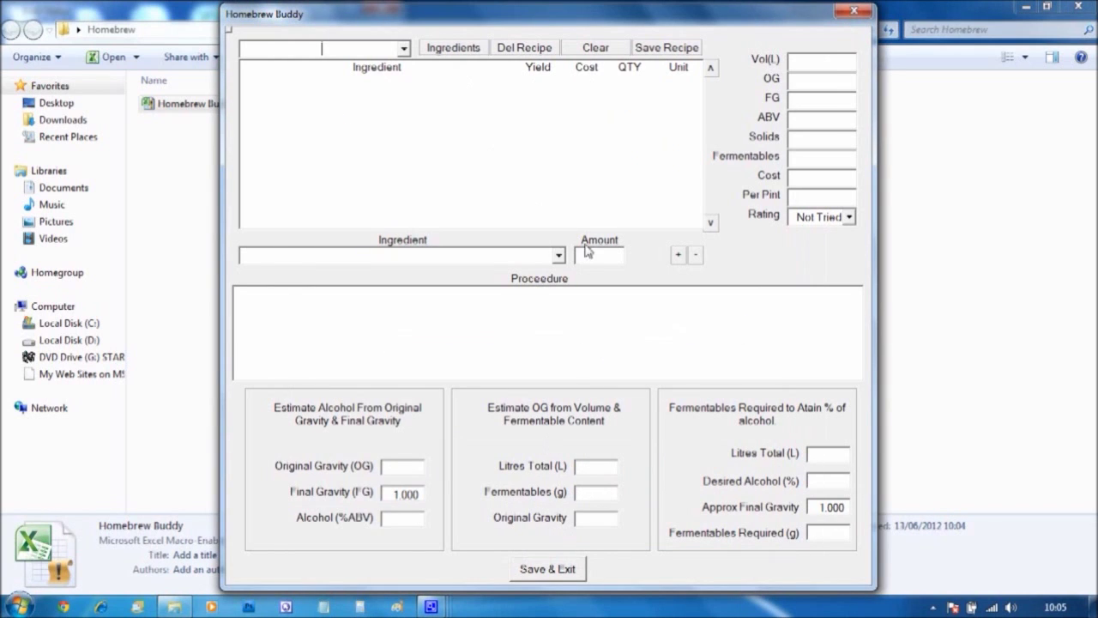
click(558, 255)
drag(565, 332, 563, 396)
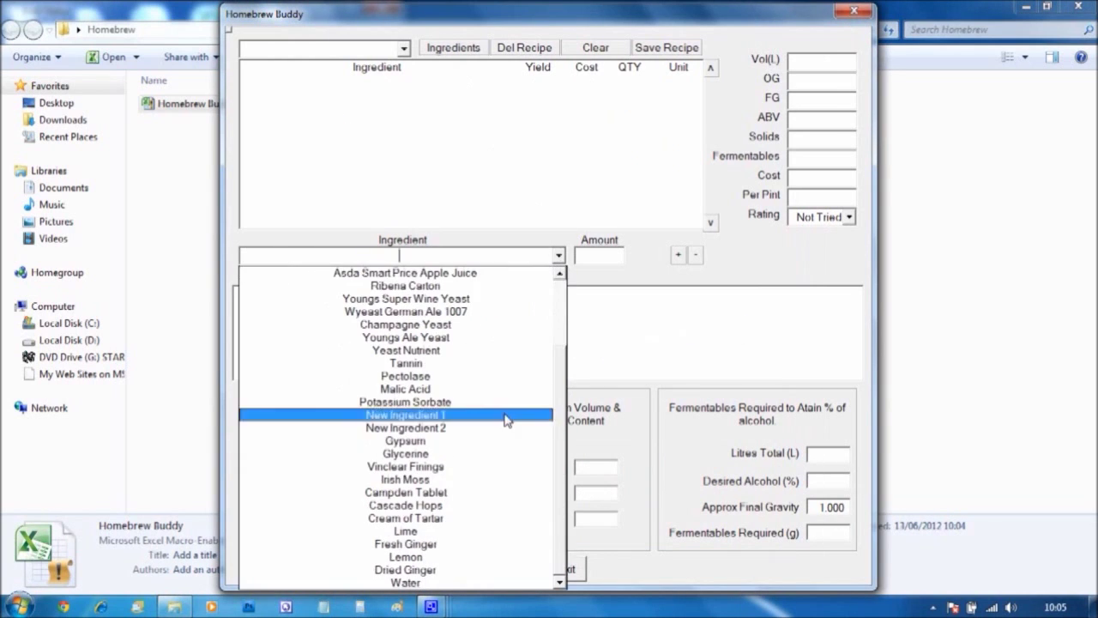
click(448, 417)
key(Tab)
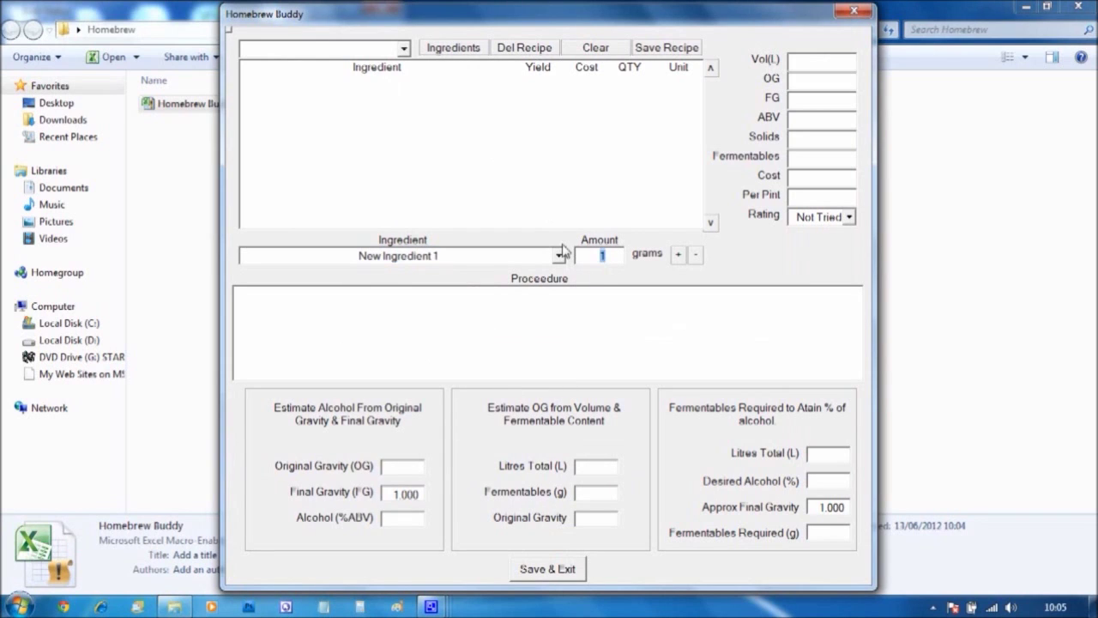
click(678, 254)
Step: Add 1000 grams of New Ingredient 2 to the recipe
click(559, 256)
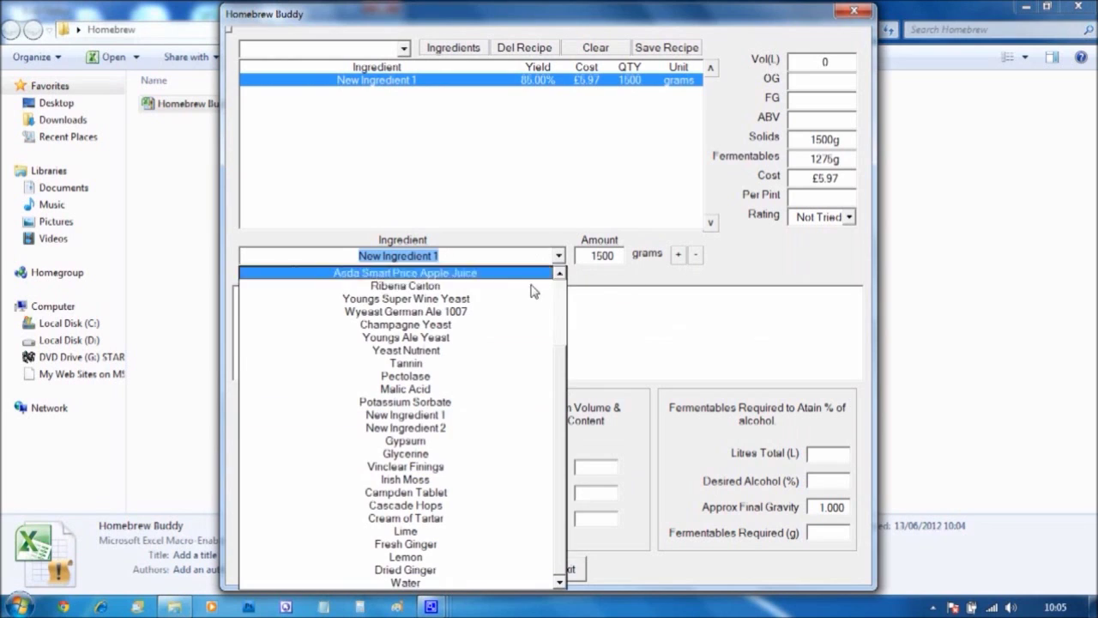
click(490, 433)
click(623, 259)
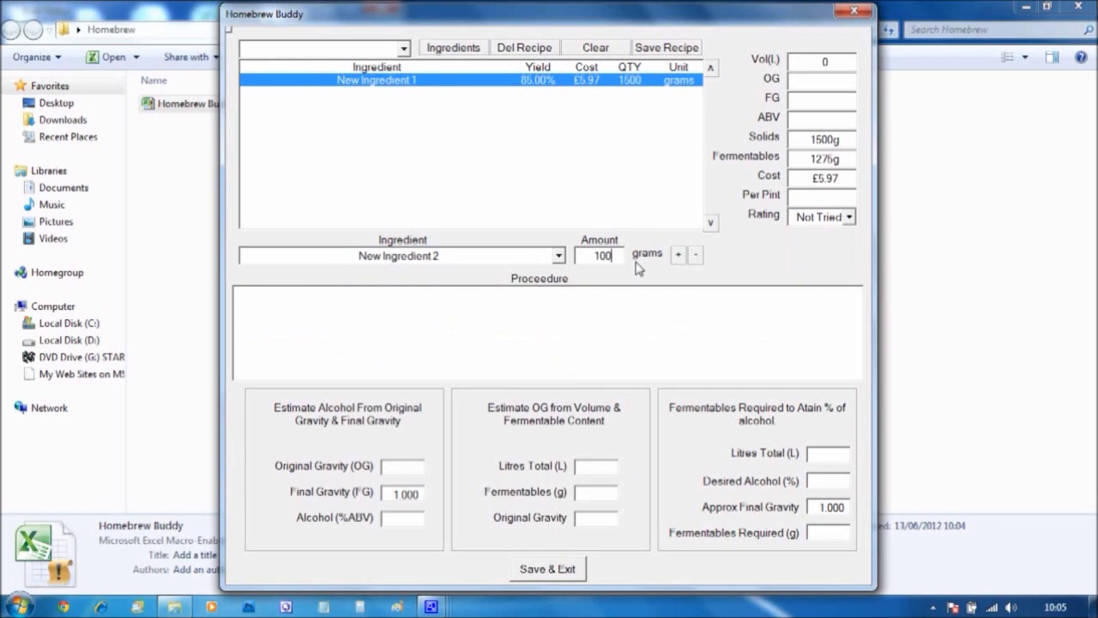
text(000)
click(678, 254)
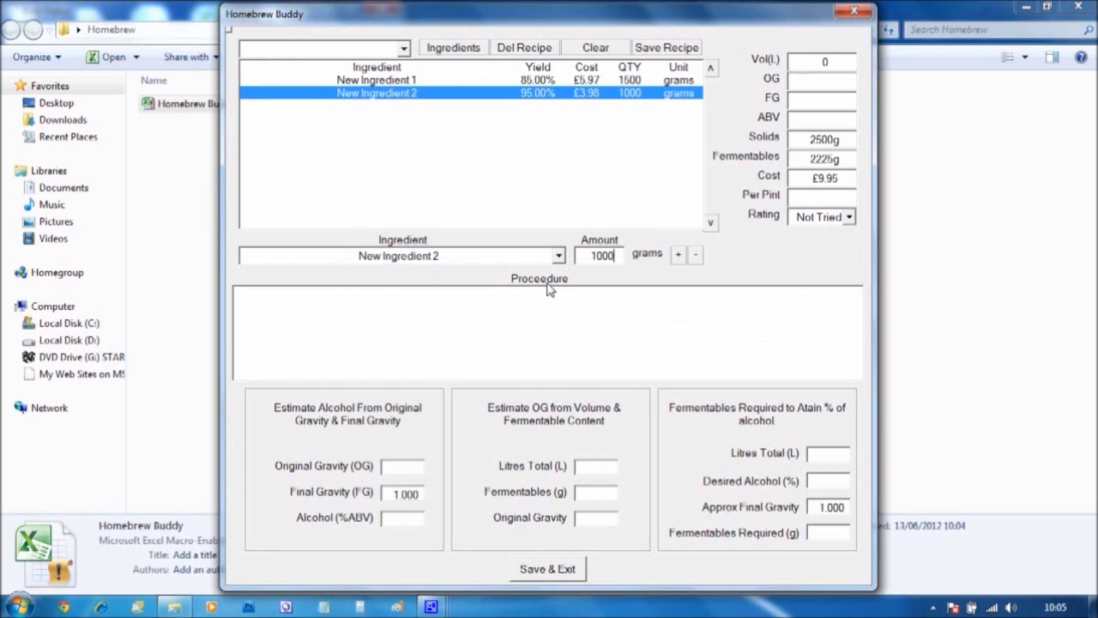
Step: Add 23 L of Water to the recipe
click(558, 256)
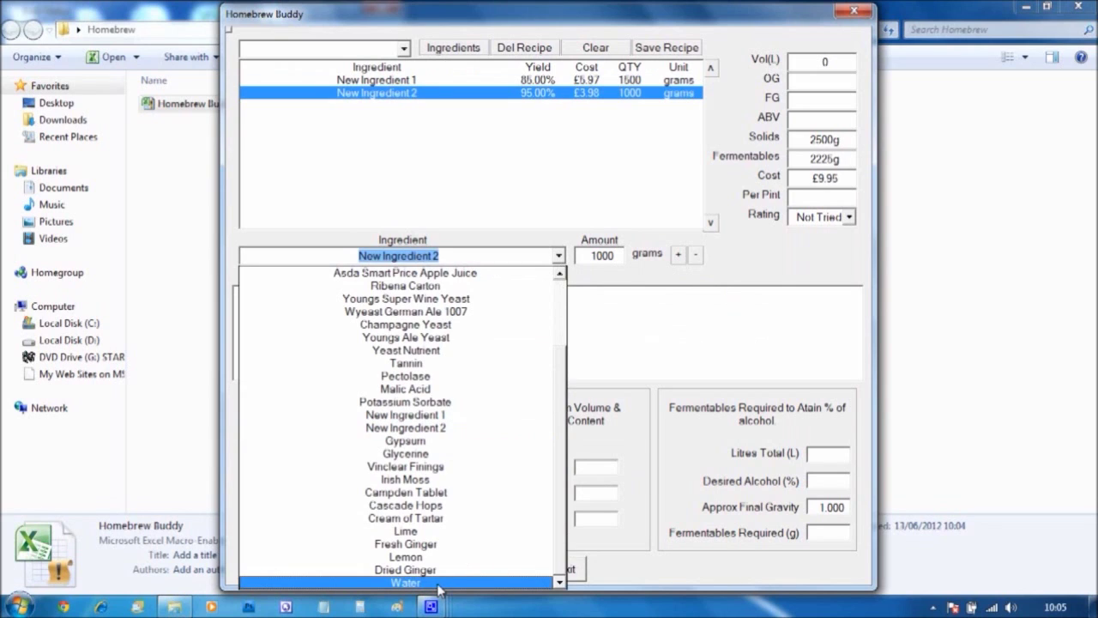
click(438, 589)
double_click(603, 258)
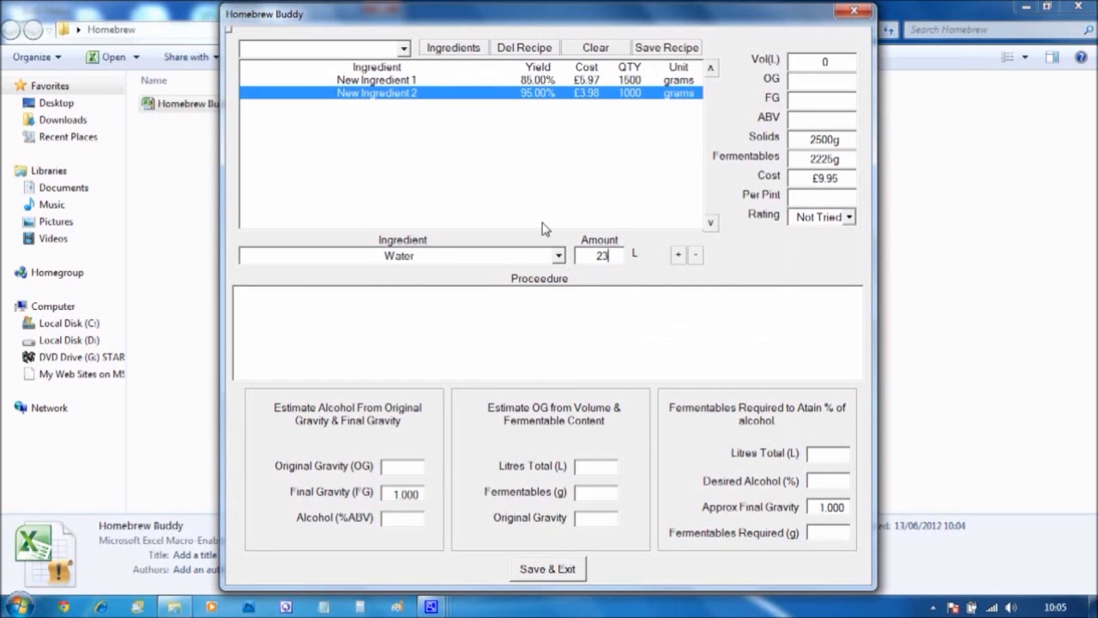
click(678, 256)
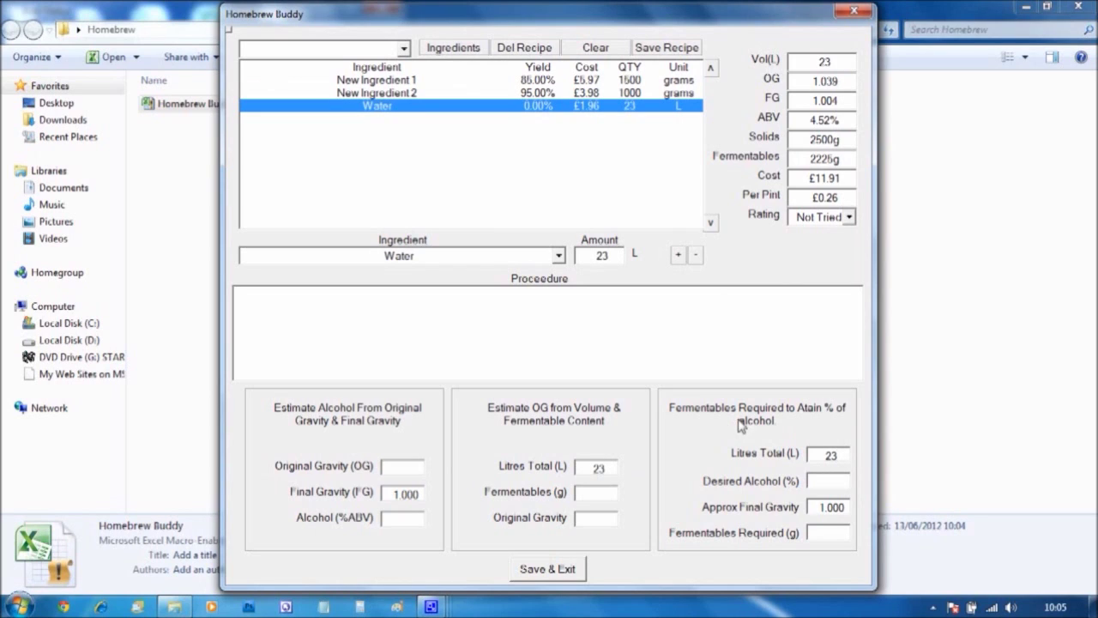
Step: Calculate the fermentables required for 5.5% desired alcohol and add 475 grams of Sugar to the recipe
click(826, 482)
text(5.5)
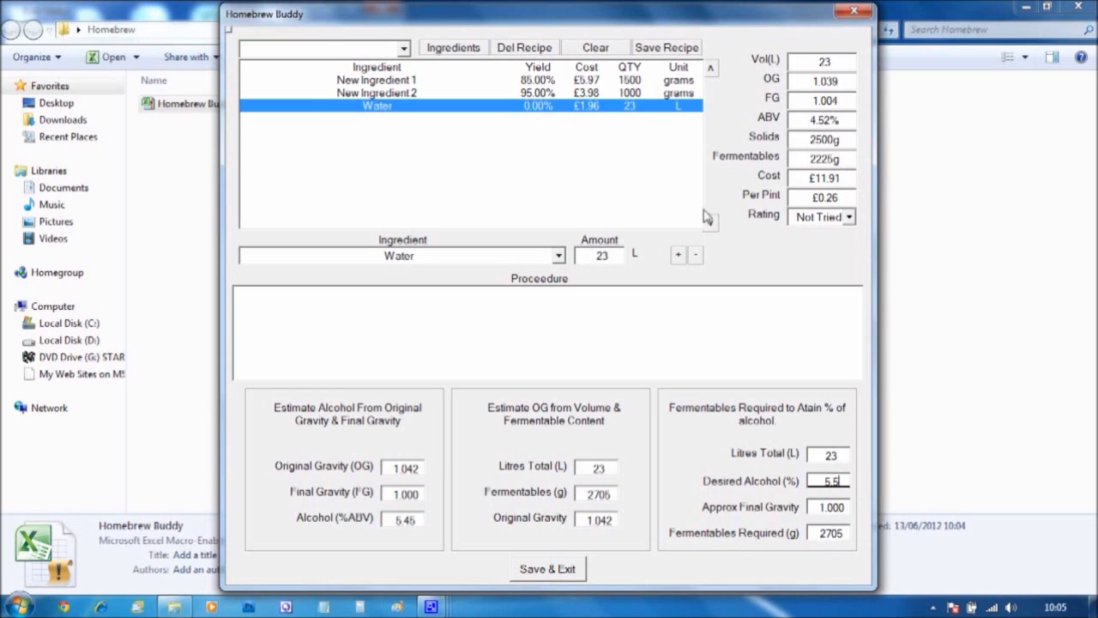
click(558, 257)
scroll(564, 296, up, 3)
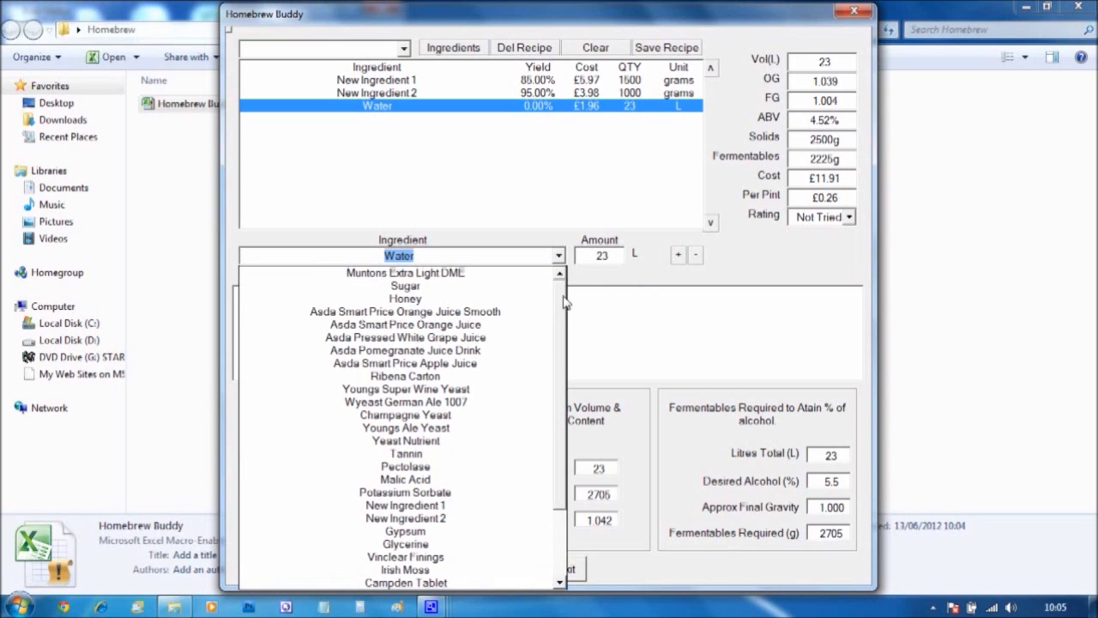
click(508, 288)
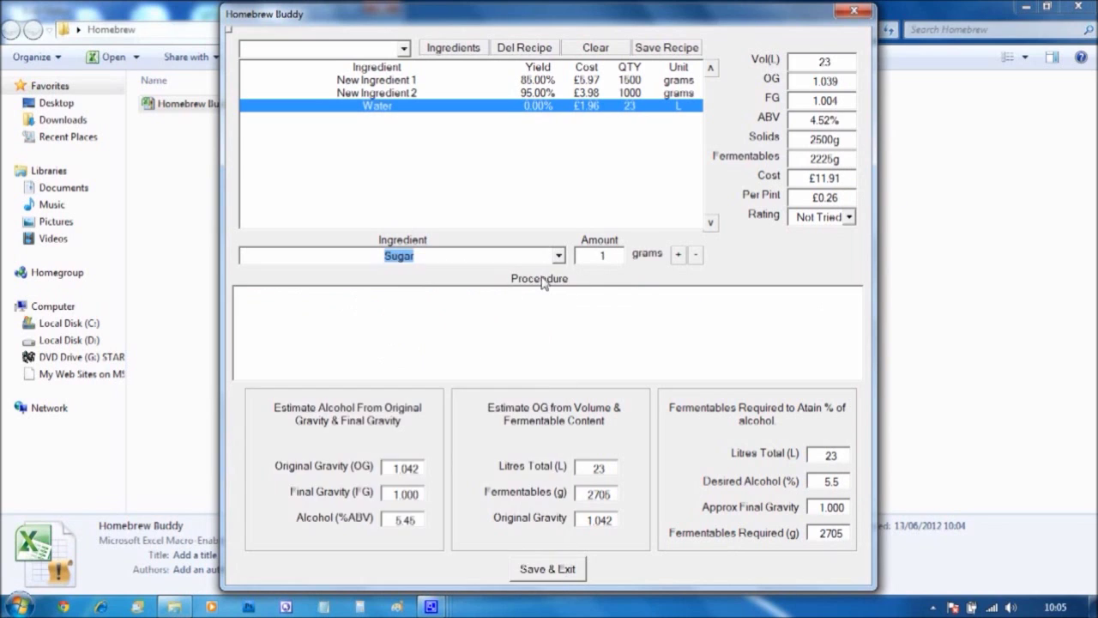
double_click(604, 257)
click(678, 254)
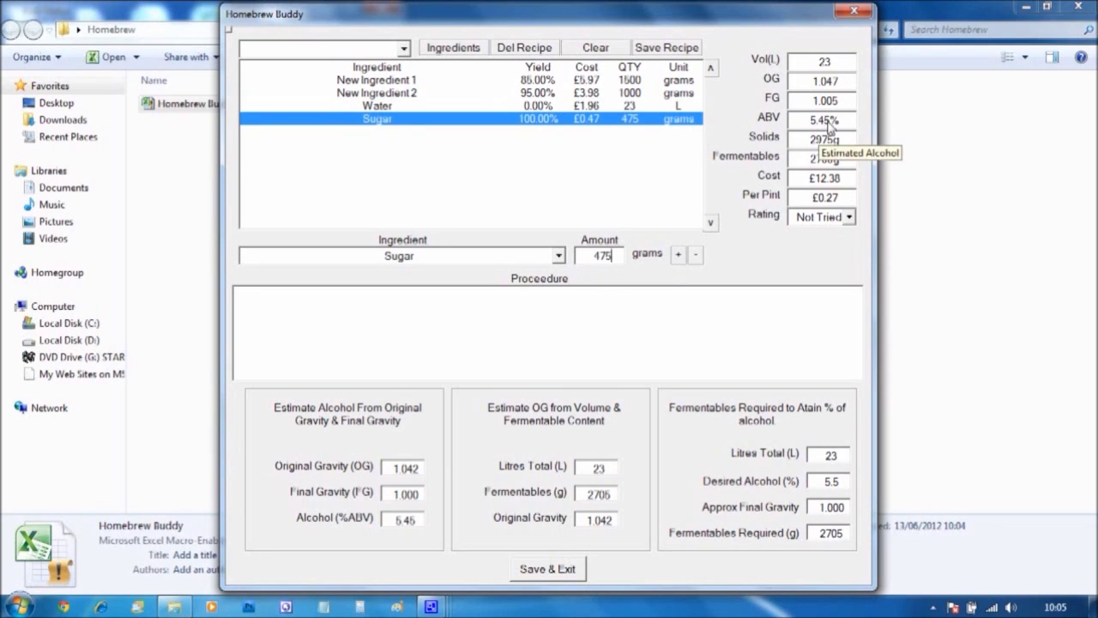
Step: Add 30 grams of Cascade Hops to the recipe
click(559, 255)
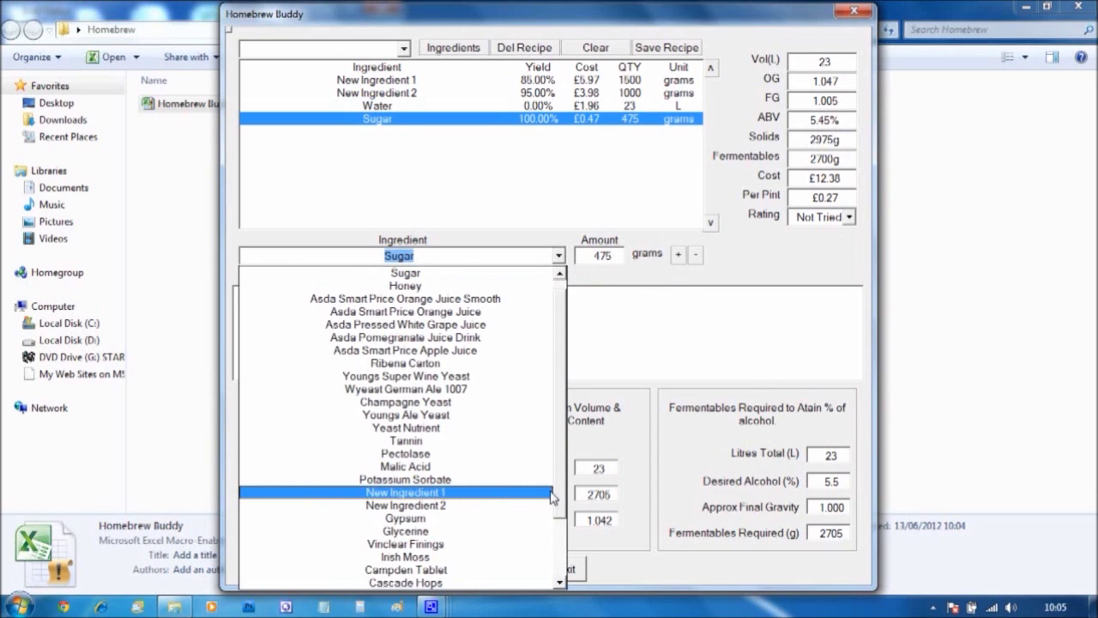
scroll(566, 515, down, 1)
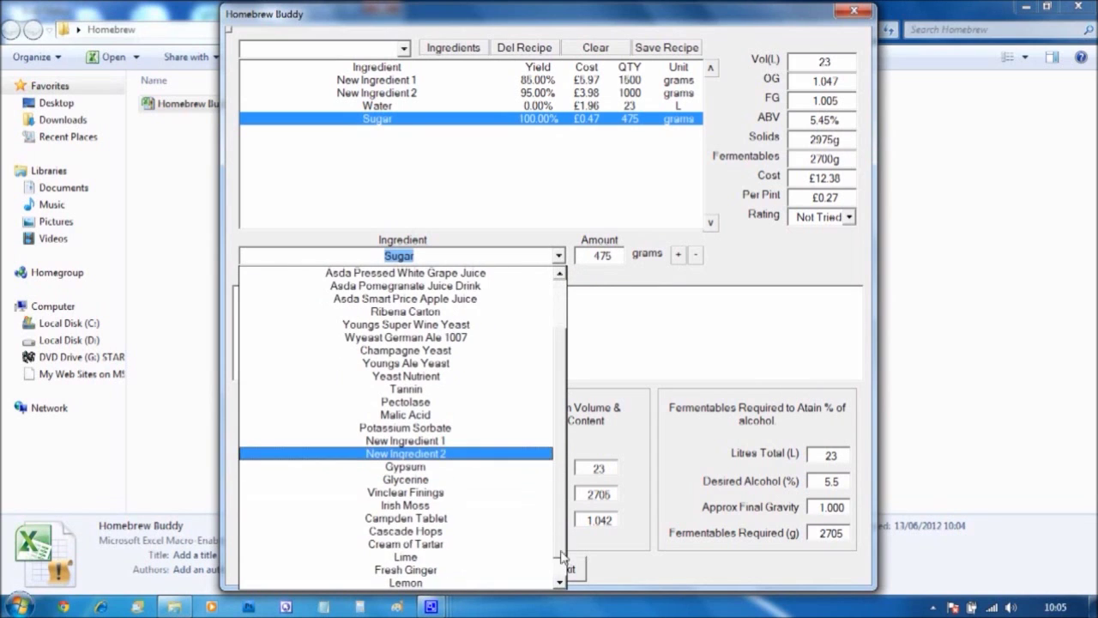
click(513, 534)
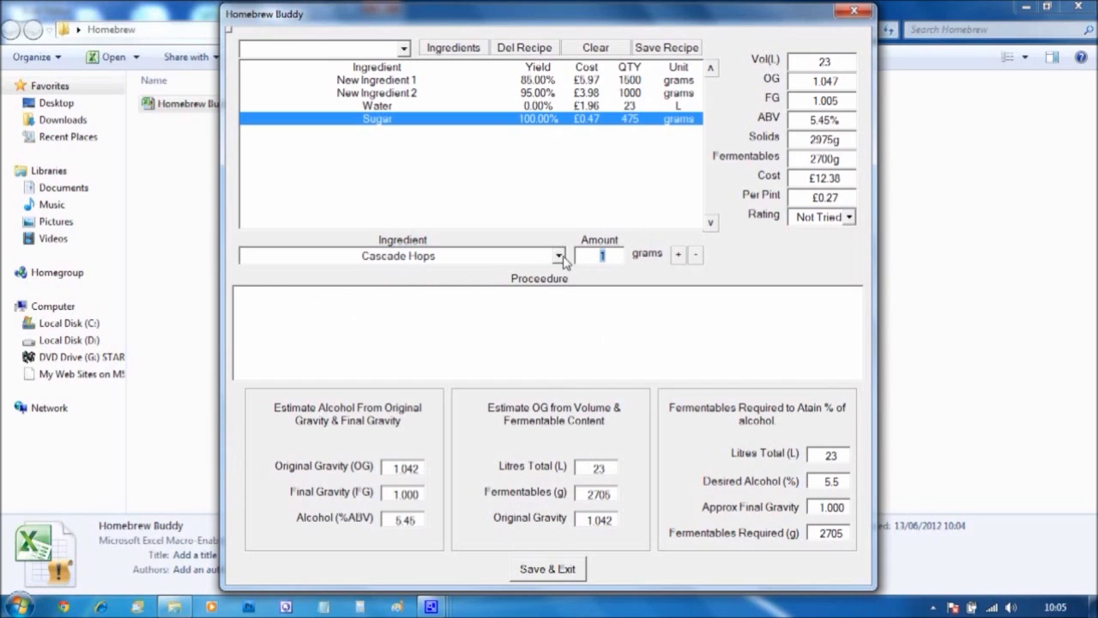
click(678, 254)
Step: Enter the procedure text "Etc etc. Can adjust Vol, approx OG or FG on the fly..."
click(604, 332)
text(Etc etc. Ca)
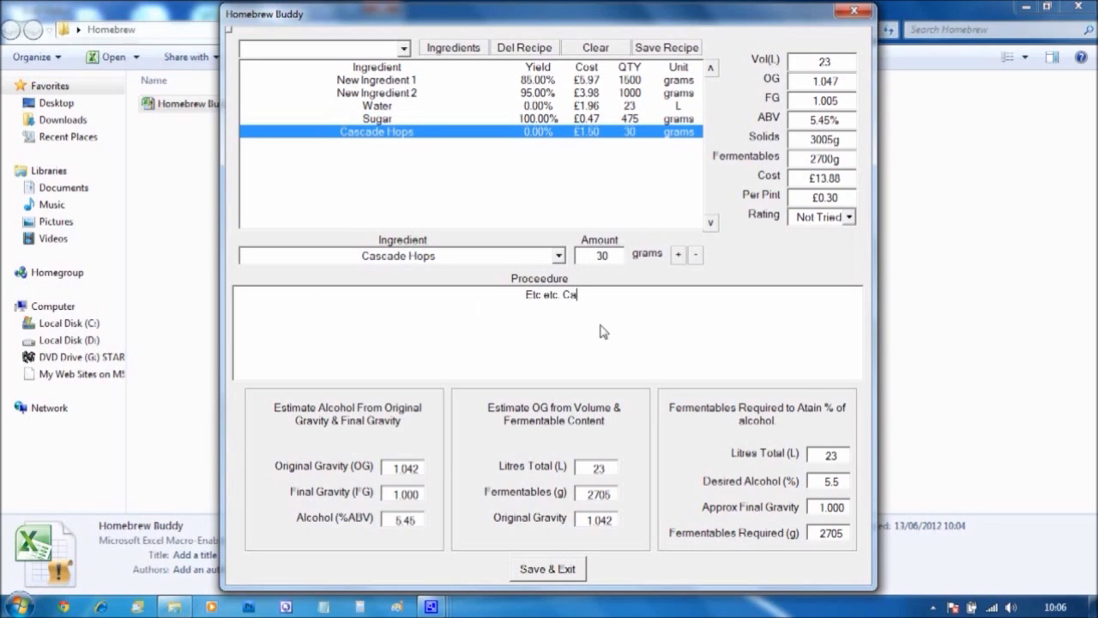
text(n adjust Vol)
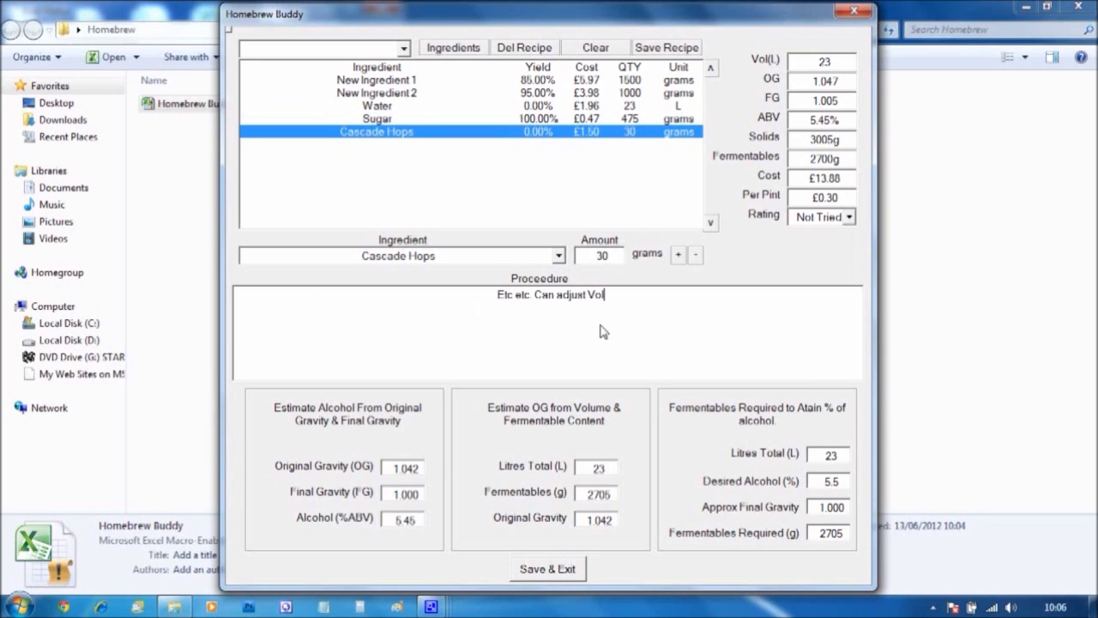
text(.)
text( approx OG o)
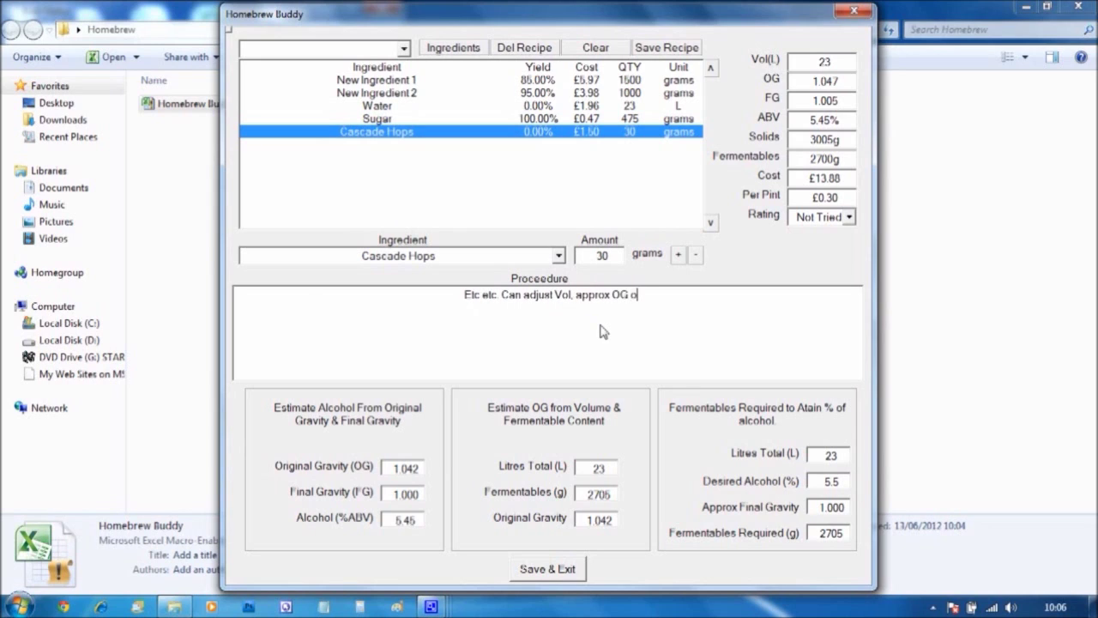
text(r FG on the fly...)
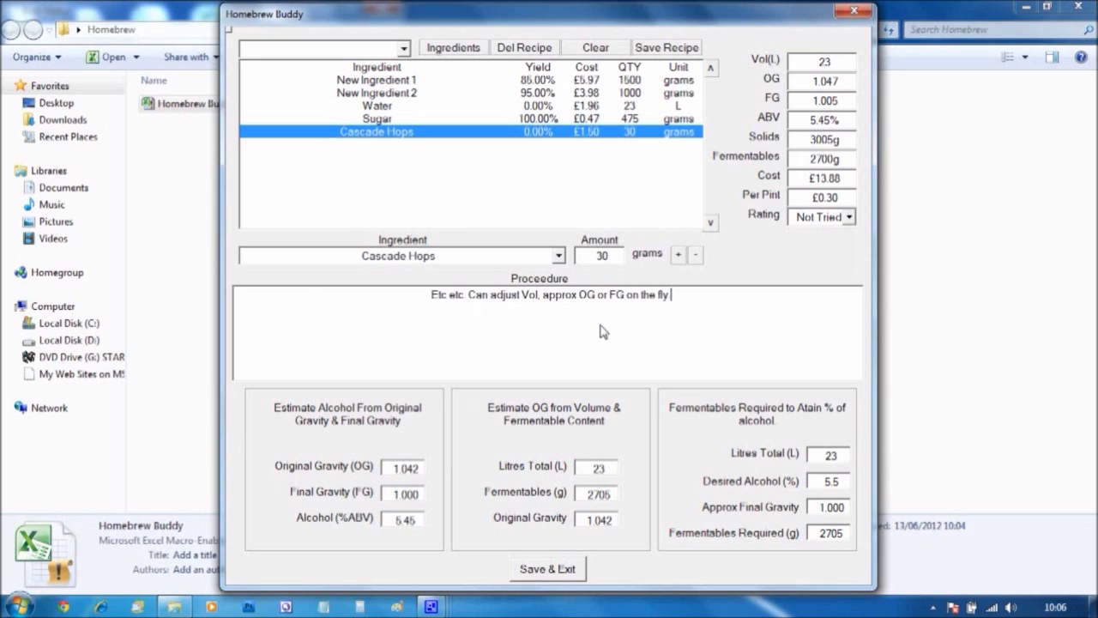
Step: Set the recipe's volume to 20 L, its OG to 1.050 and its FG to 1.010
click(844, 62)
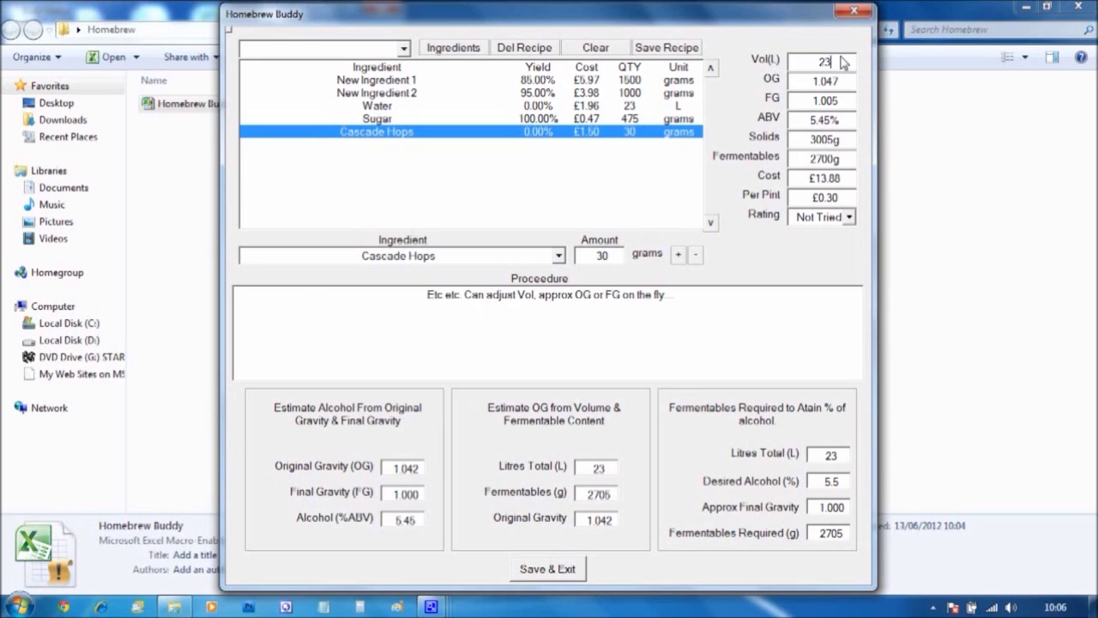
key(BackSpace)
text(0)
click(842, 85)
key(BackSpace)
key(BackSpace)
Step: Append "will be saved with the recipe." to the end of the procedure text
text(1oops)
key(BackSpace)
key(BackSpace)
key(BackSpace)
key(BackSpace)
text(w)
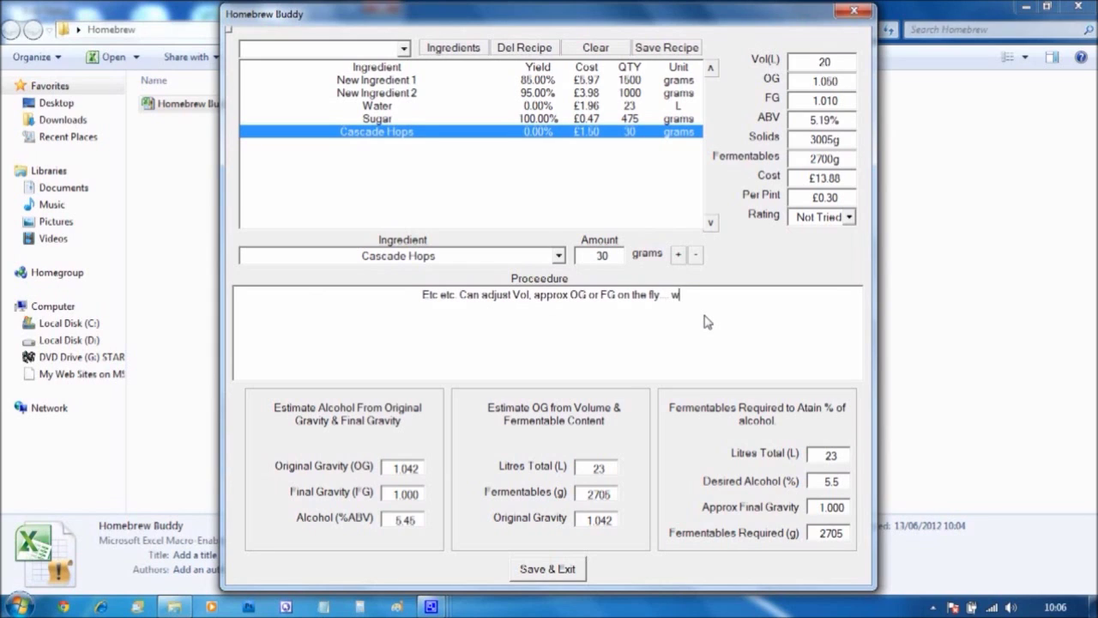
text(ill be save)
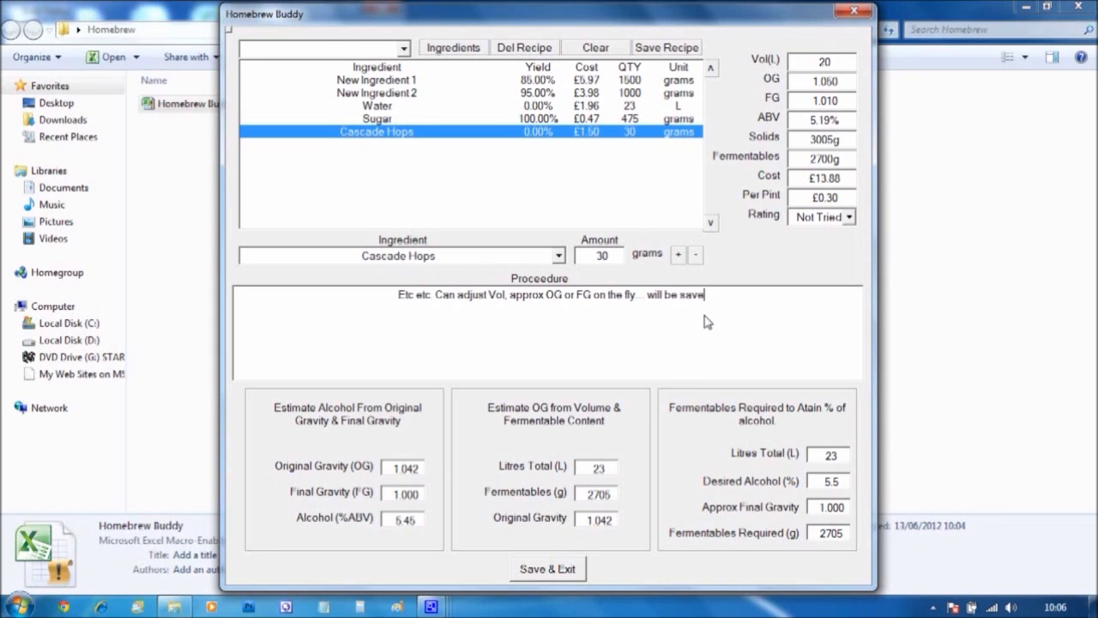
text(d with the recipe)
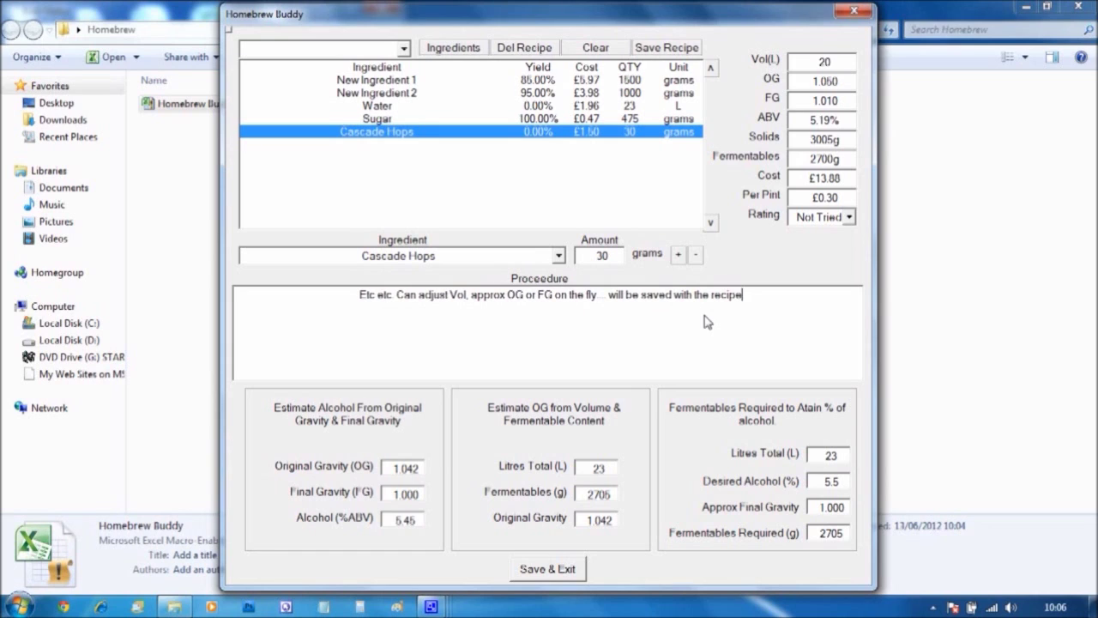
Step: Save the recipe under the name "New Recipe 1"
click(659, 49)
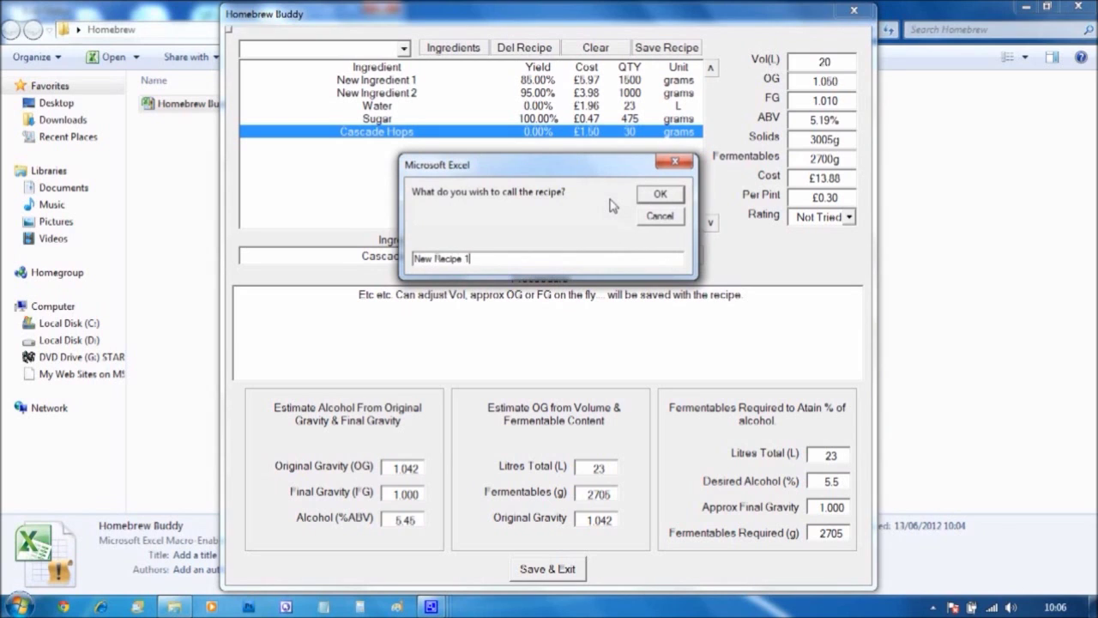
key(Return)
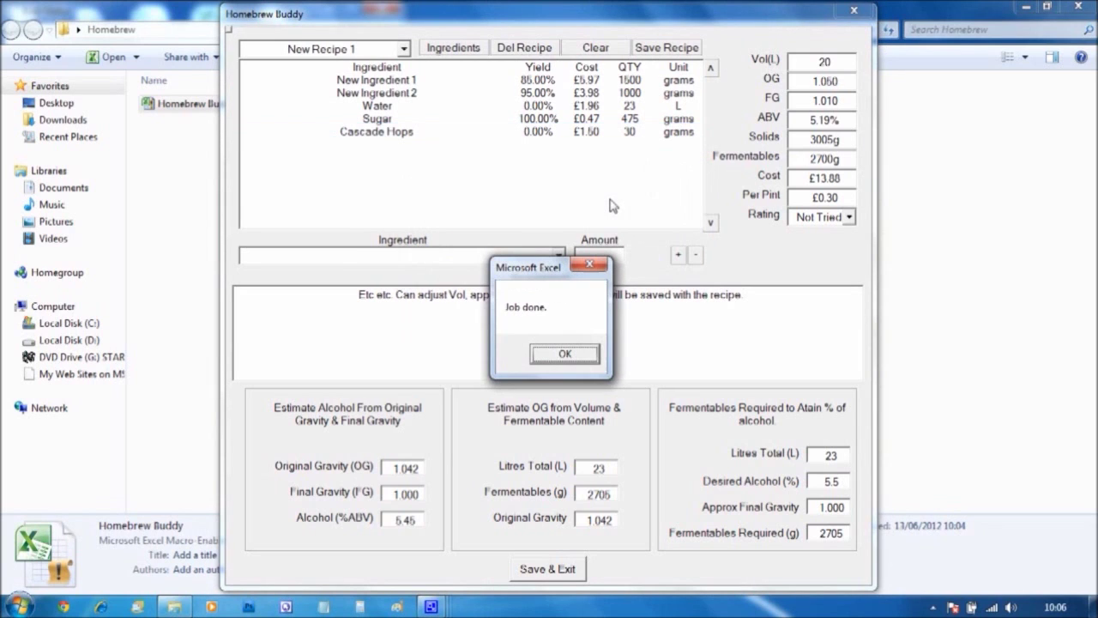
click(564, 354)
Step: Try a volume of 23 L, switch to the 23l Fiery Ginger Beer recipe without saving, and reopen New Recipe 1
key(BackSpace)
text(3)
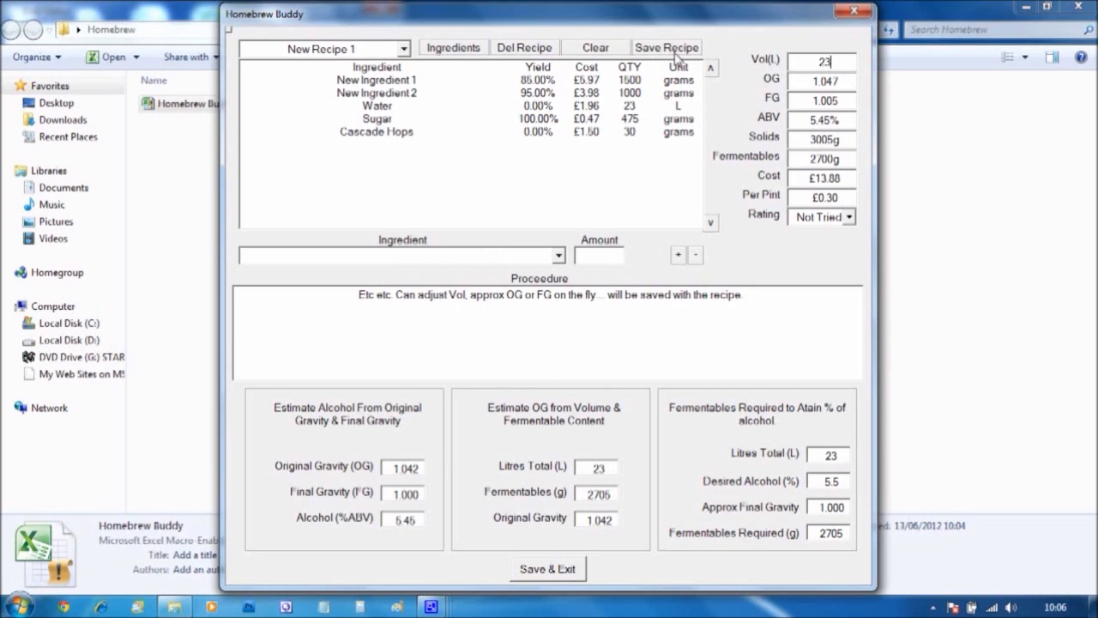
click(403, 49)
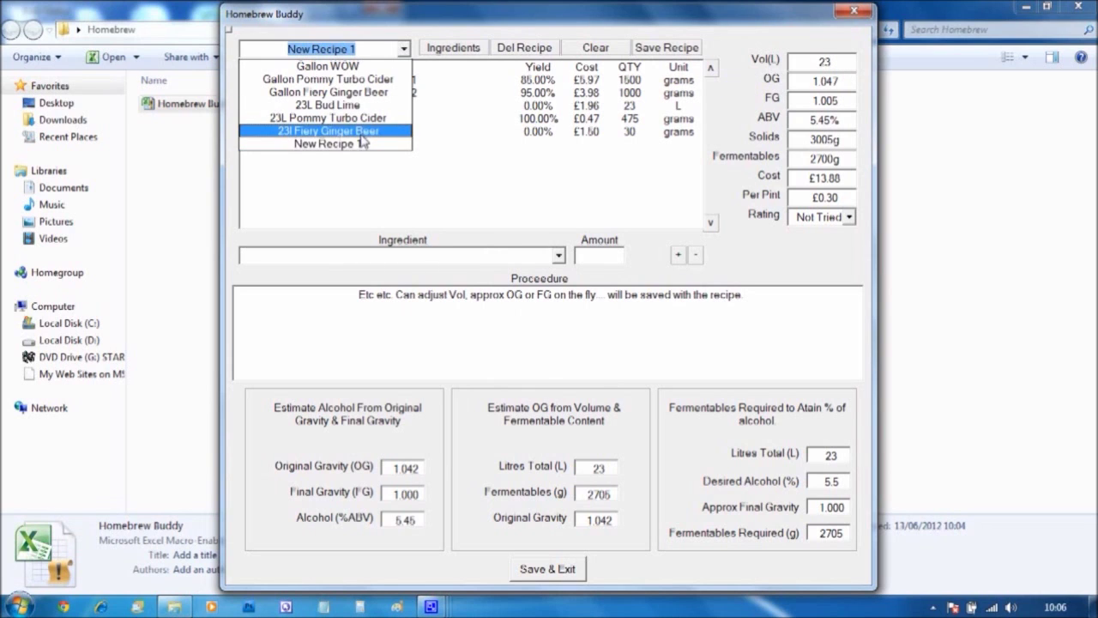
click(362, 133)
key(F4)
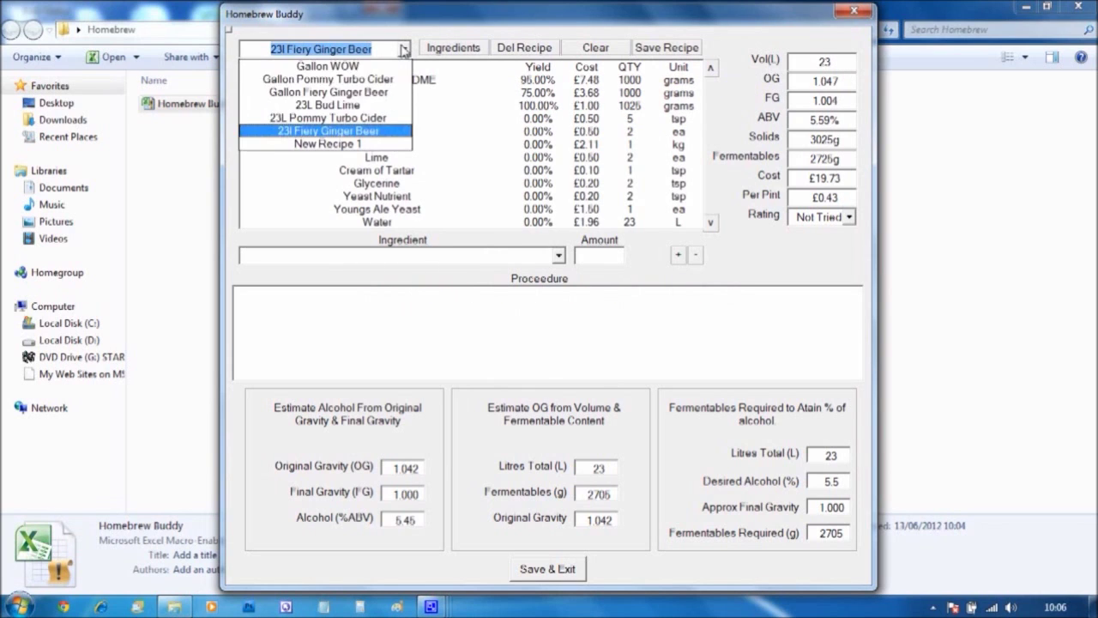
click(366, 144)
Step: Set New Recipe 1's volume to 23 L and save it, overwriting the existing recipe
click(847, 63)
key(BackSpace)
text(3)
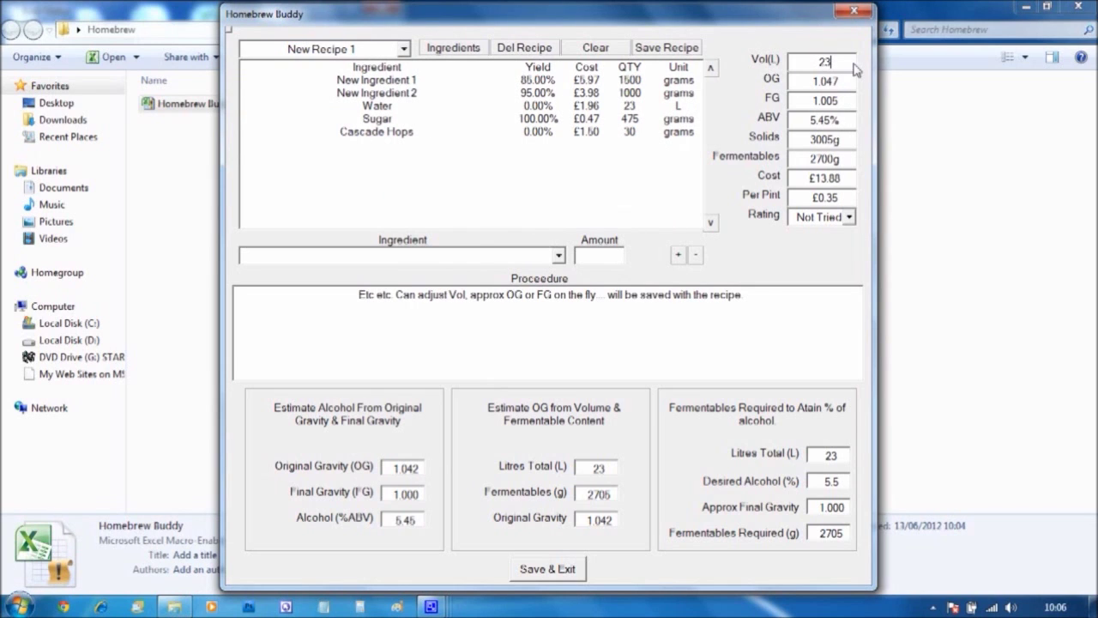
click(664, 48)
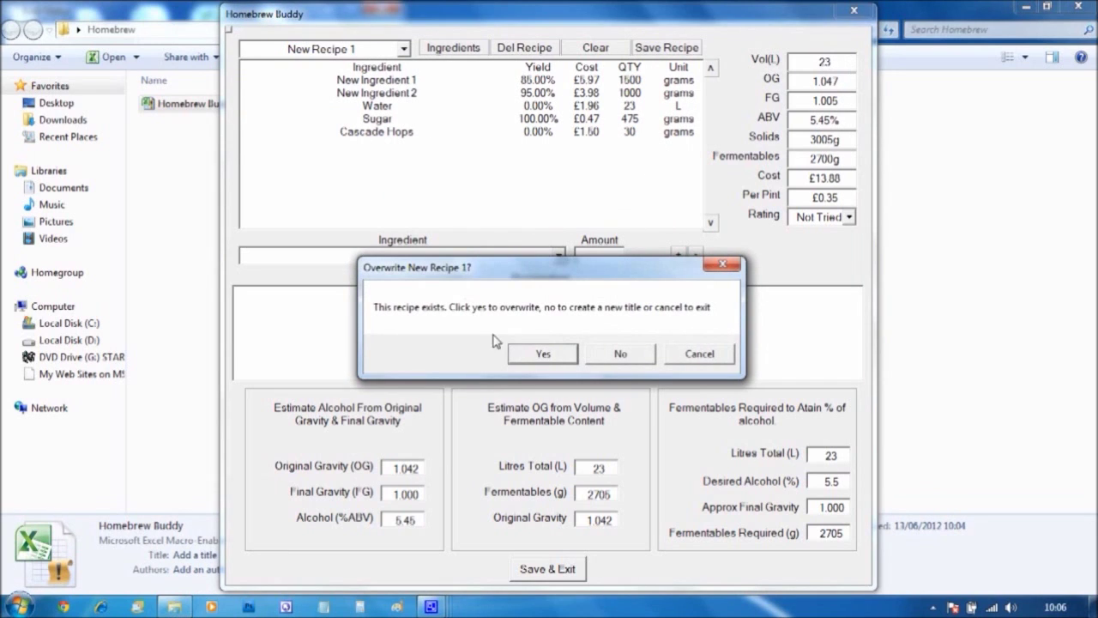
click(549, 356)
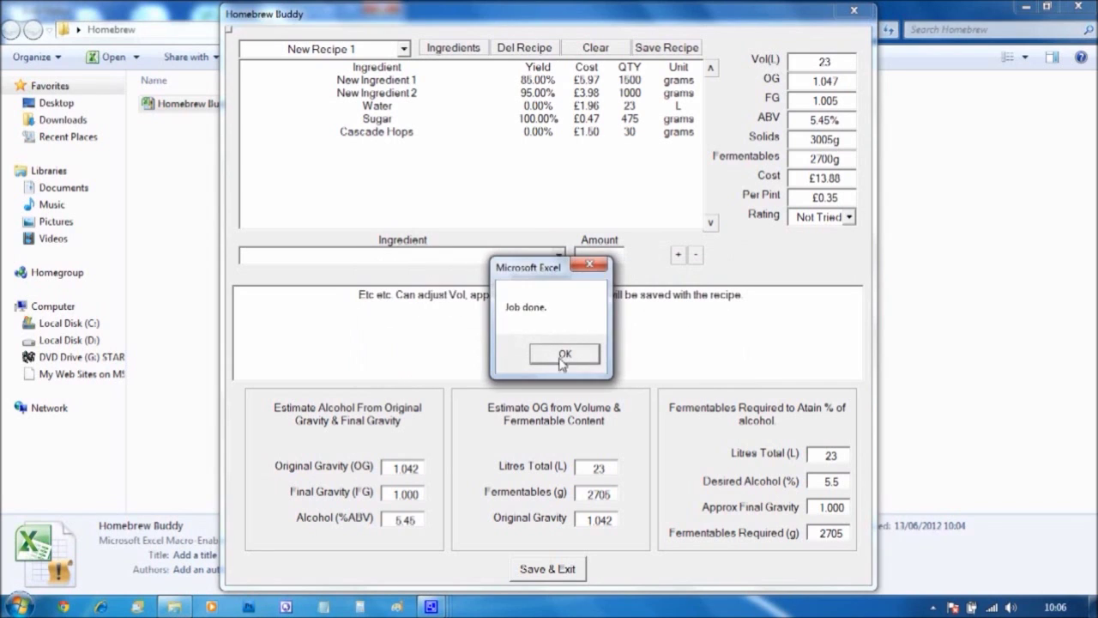
click(564, 355)
Step: Switch to the 23l Fiery Ginger Beer recipe and reload New Recipe 1 to check its saved values
click(402, 49)
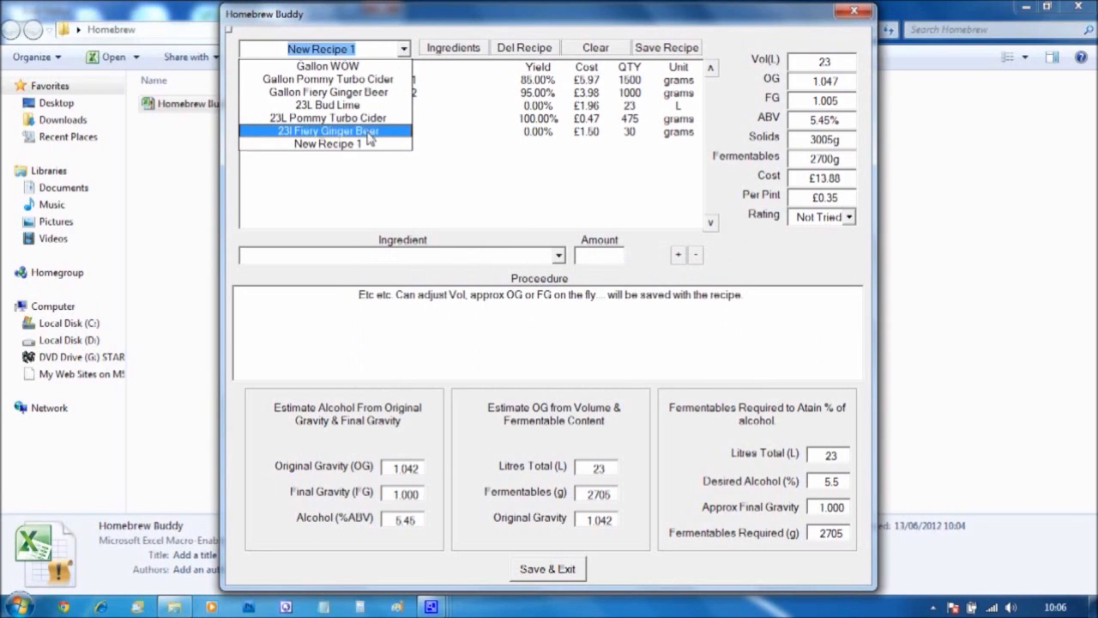
click(369, 131)
click(403, 49)
click(377, 144)
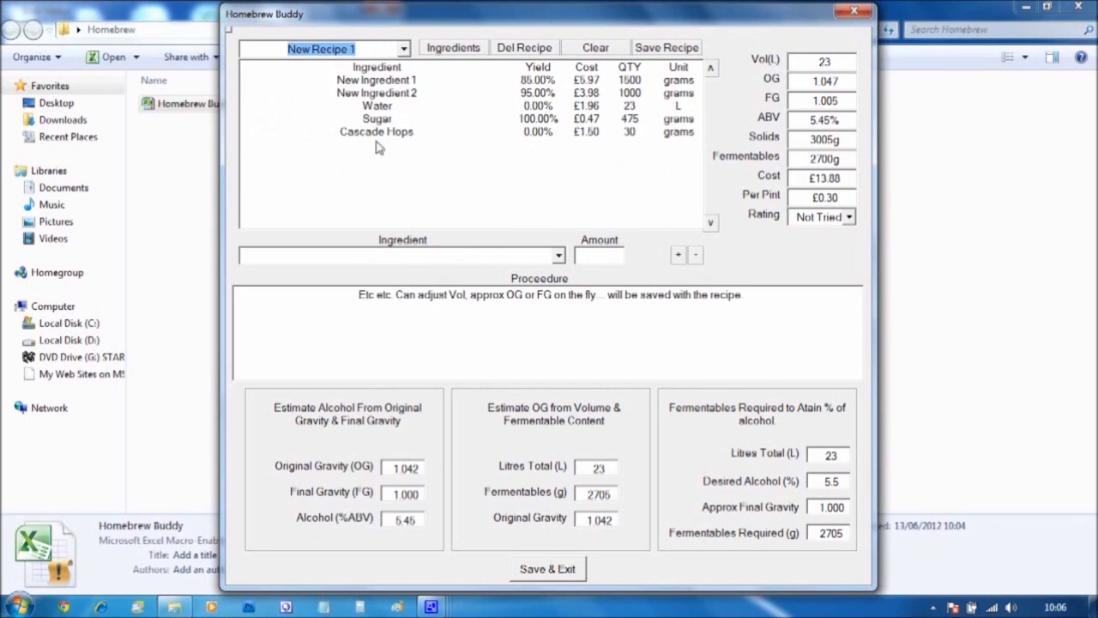
Step: Save the loaded recipe under the new title "New Recipe 2" instead of overwriting New Recipe 1
click(668, 48)
click(622, 355)
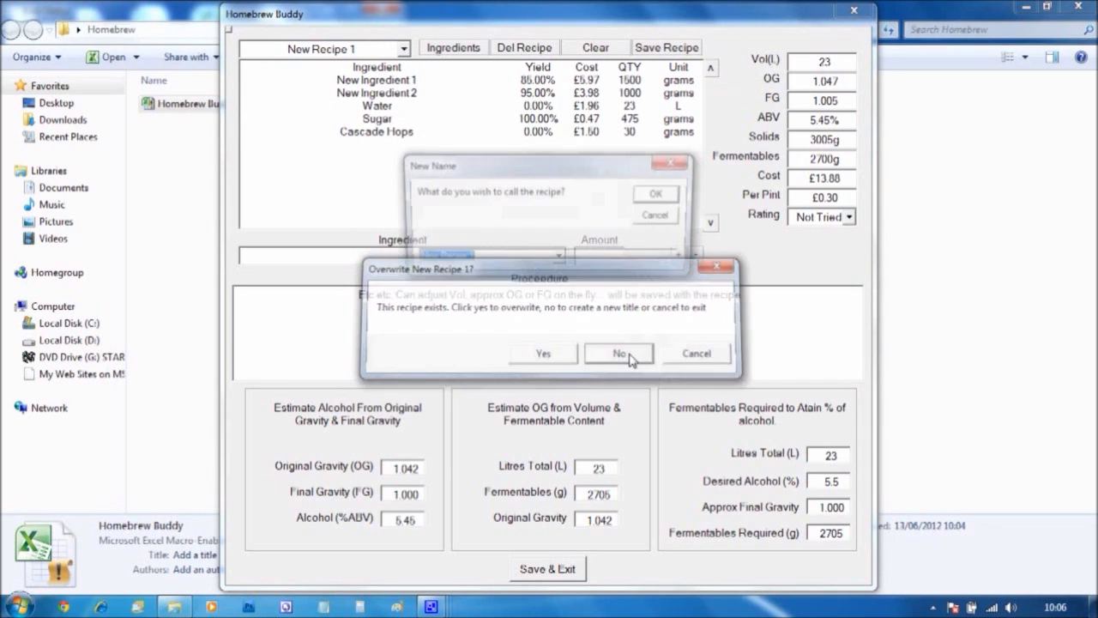
click(512, 262)
text(2)
click(660, 195)
click(562, 352)
Step: Append "For any changes made..." to the procedure text and save it, overwriting New Recipe 2
click(797, 295)
text(For any changes mde)
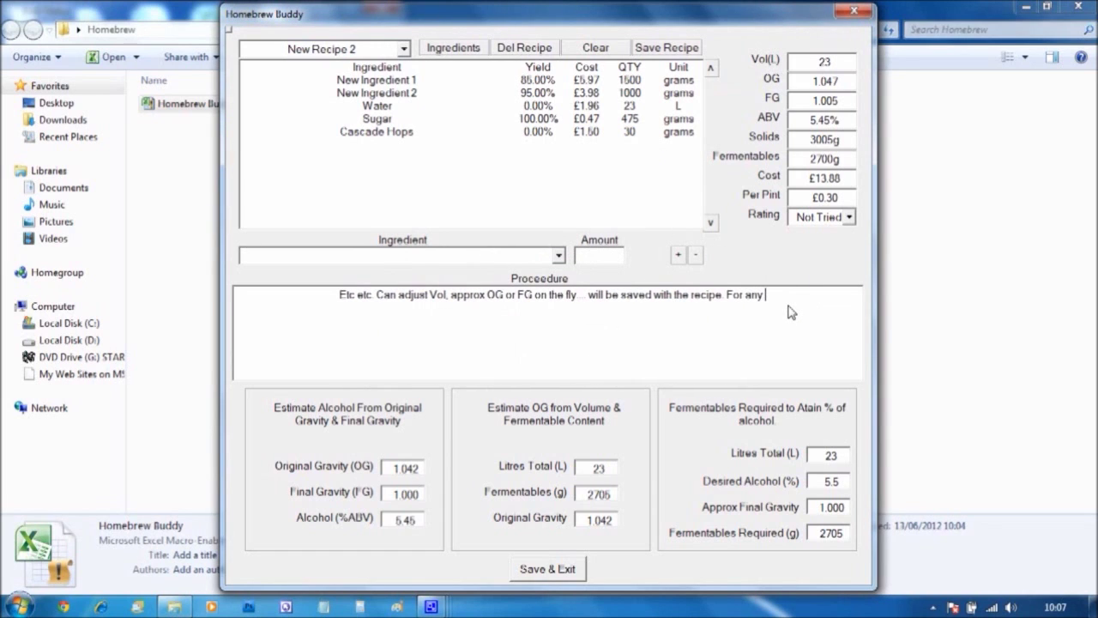
key(BackSpace)
key(BackSpace)
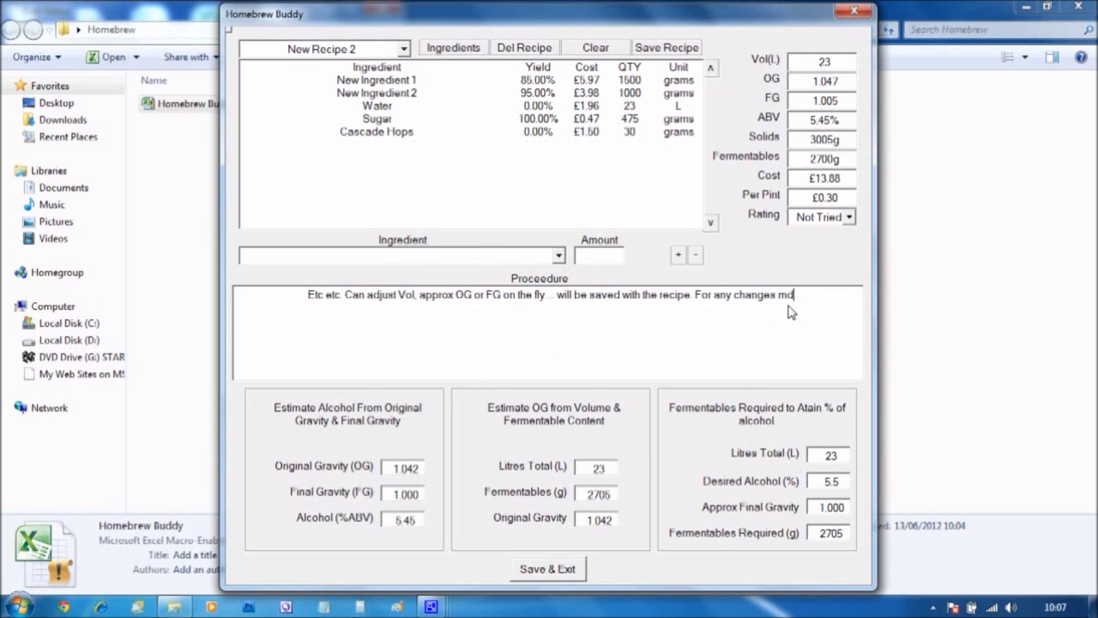
text(ade...)
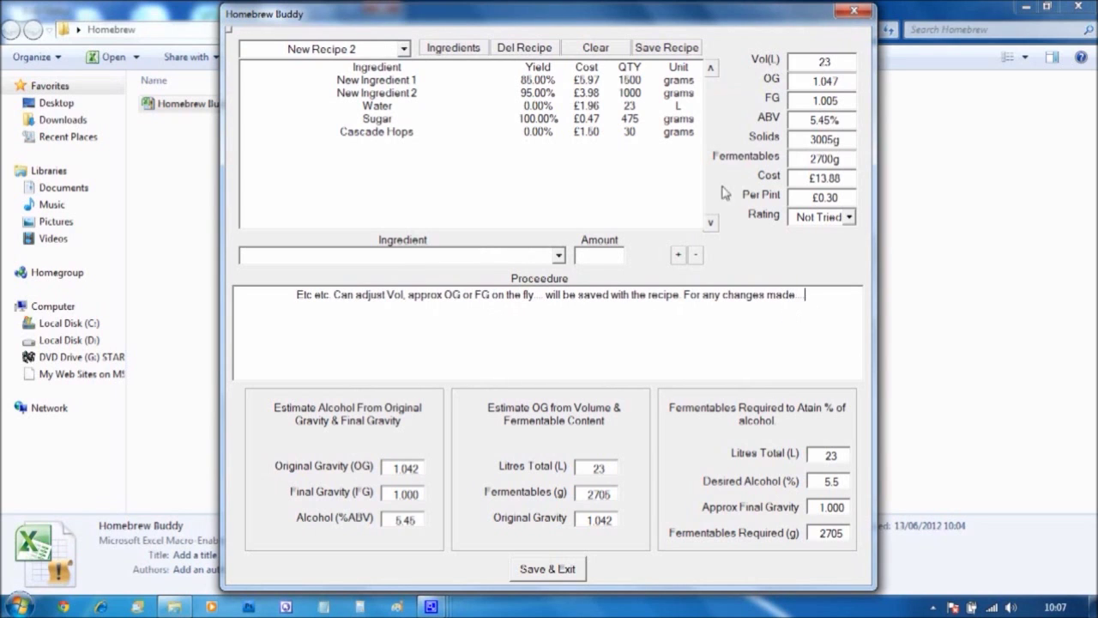
click(669, 50)
click(539, 353)
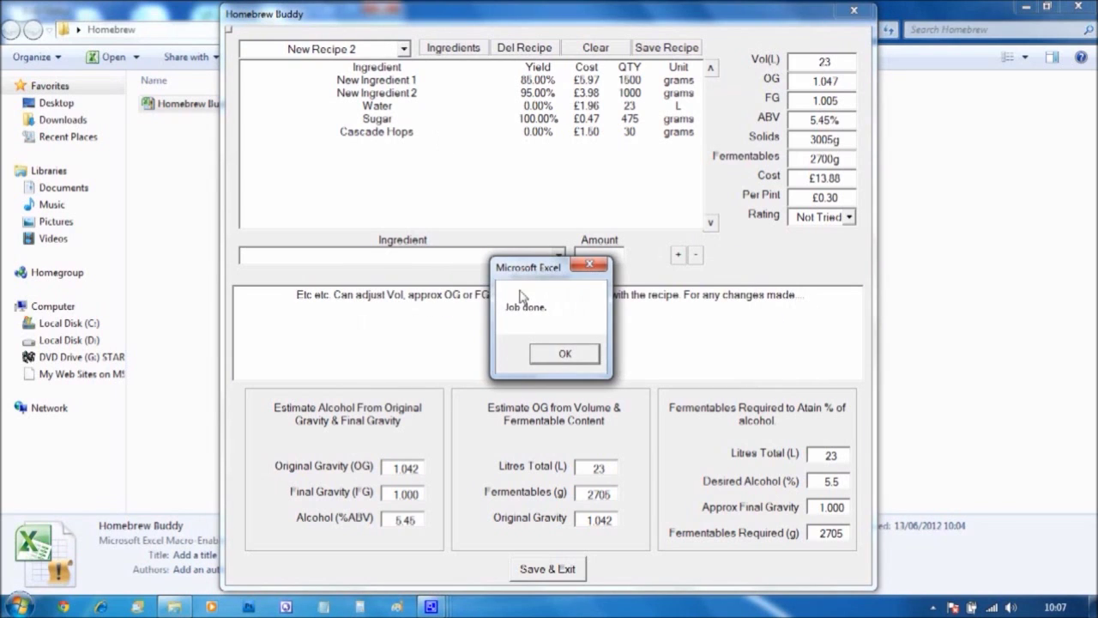
click(565, 353)
Step: Load New Recipe 1 and return to New Recipe 2 to compare their procedure texts
click(404, 49)
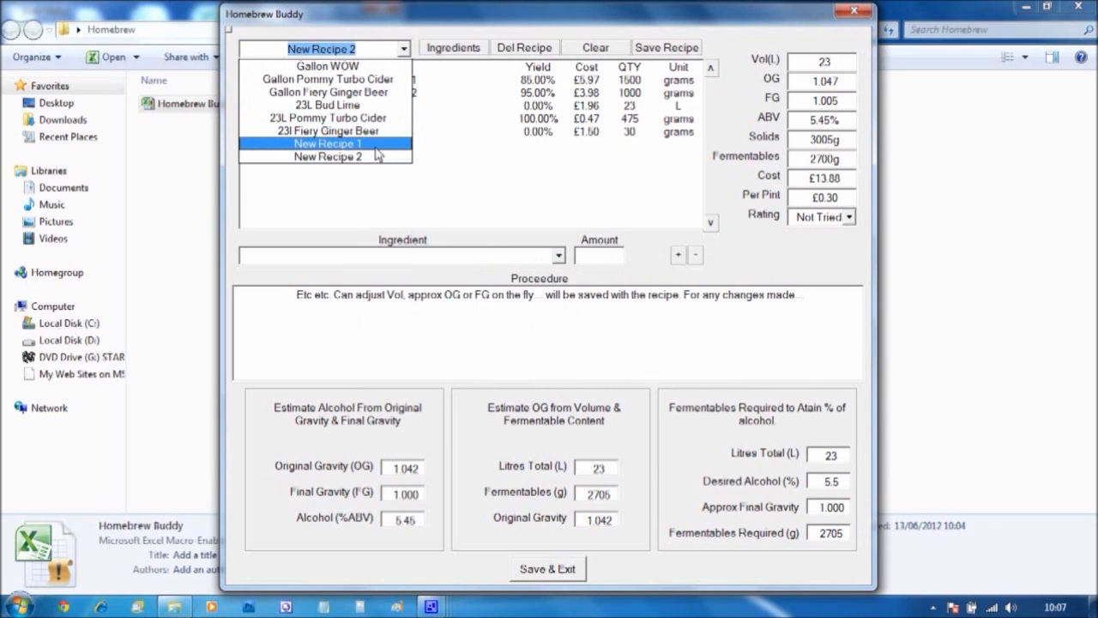
click(375, 146)
click(404, 49)
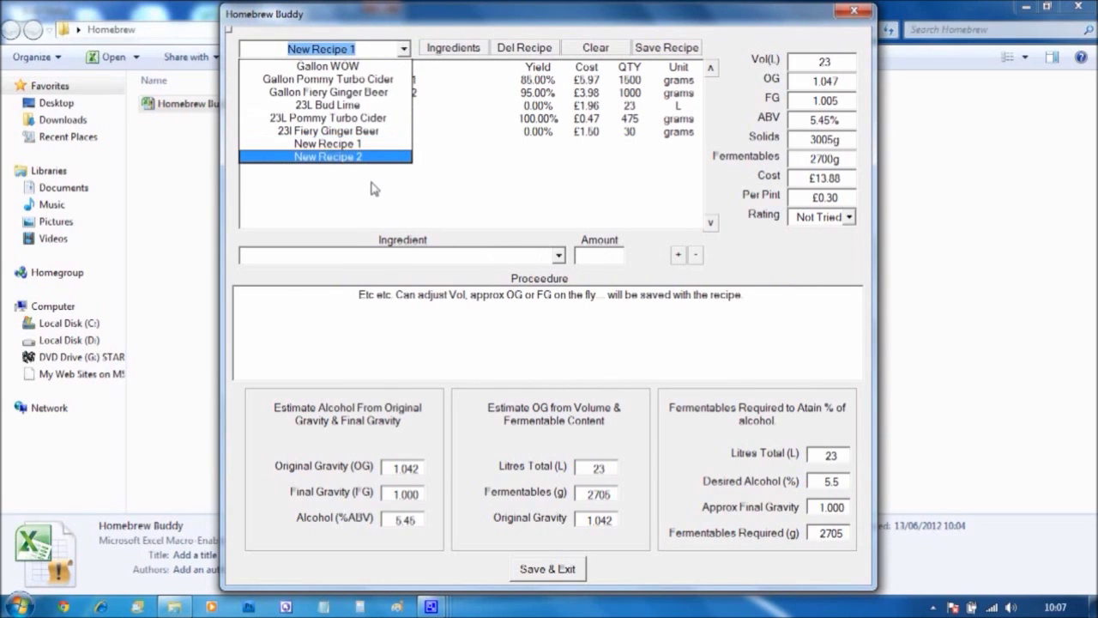
click(375, 159)
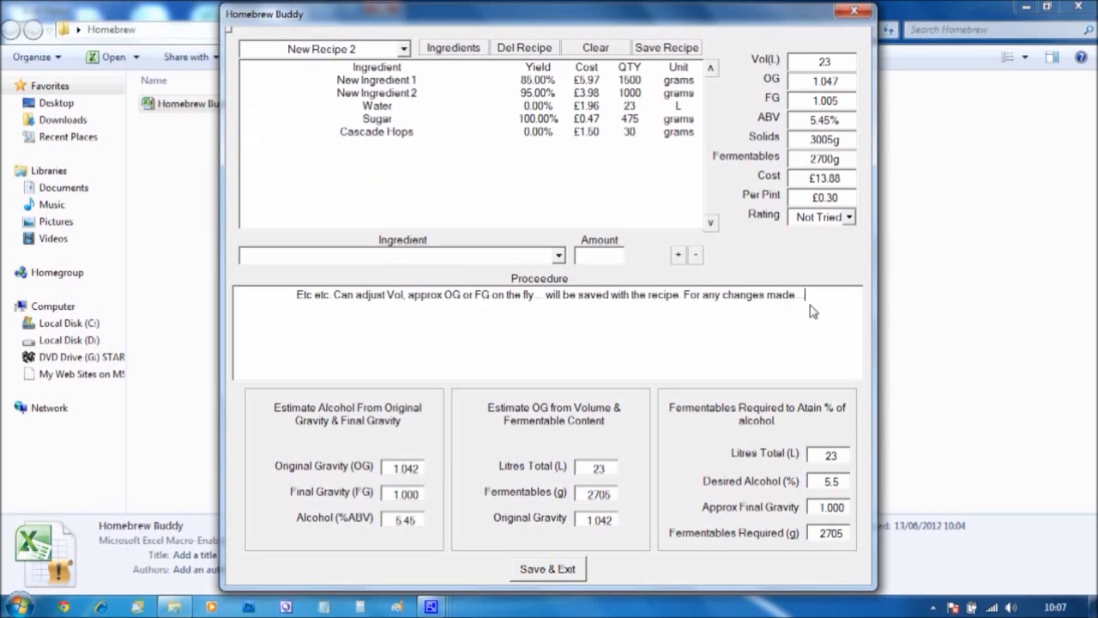
Step: Append "Bye bye recipe 2" to the procedure text and delete New Recipe 2
text(Bye bye recipe 2)
click(519, 48)
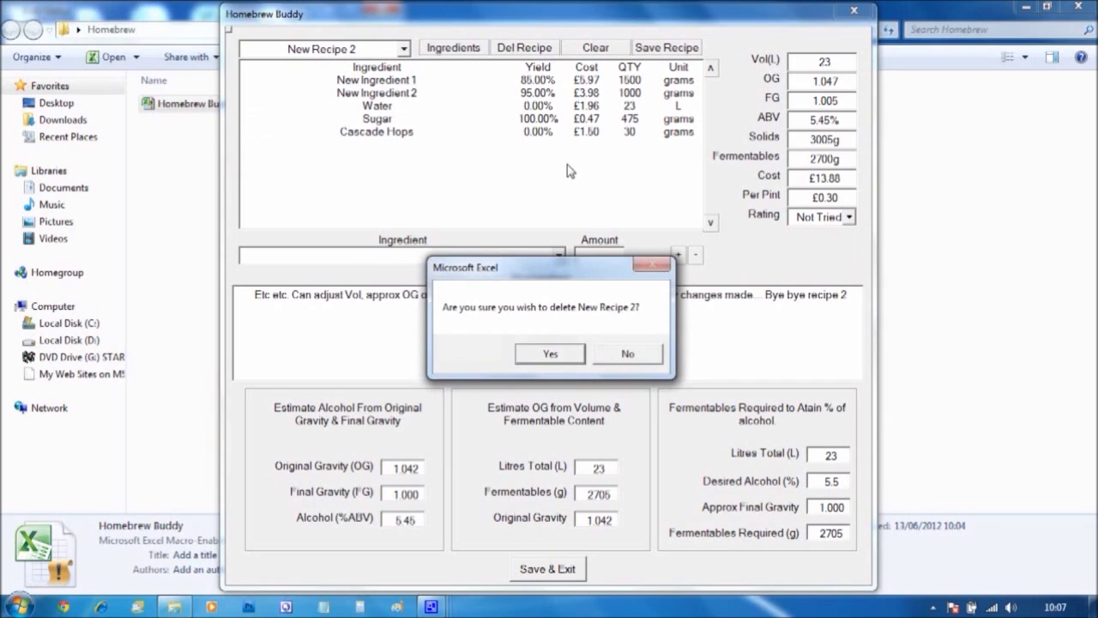
click(553, 353)
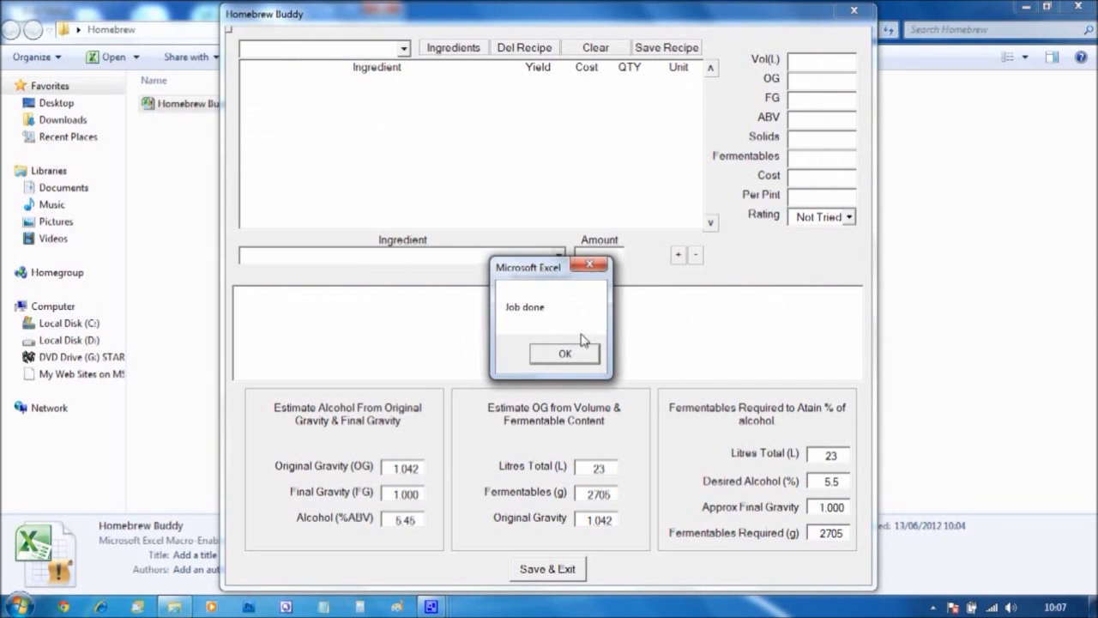
click(534, 357)
Step: Look at the 23l Fiery Ginger Beer recipe, then load New Recipe 1 and delete it
click(403, 48)
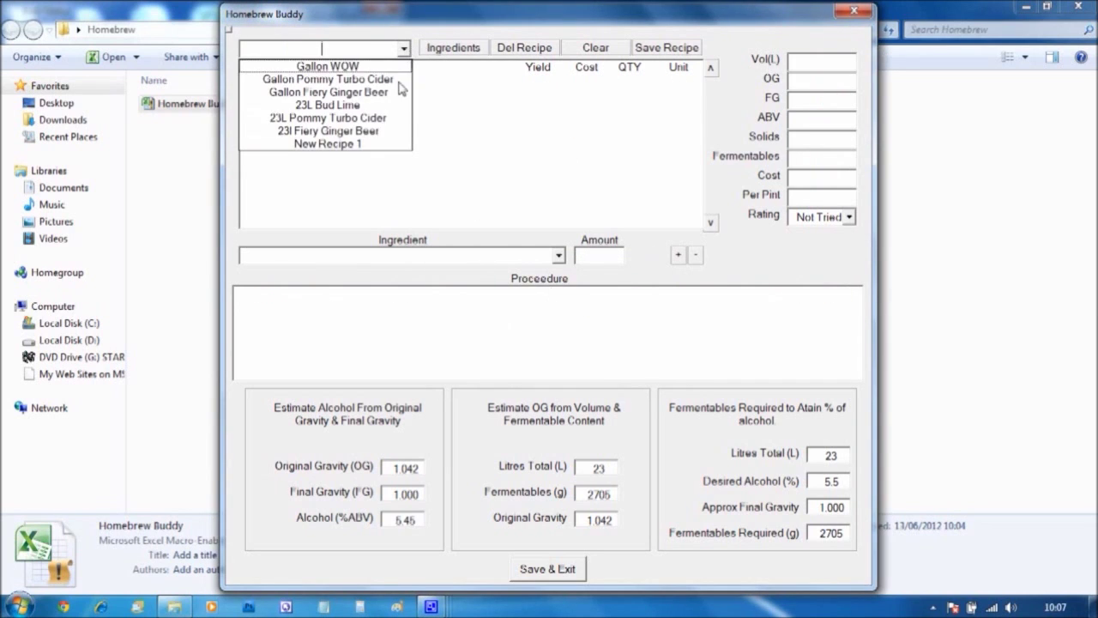
click(369, 132)
click(403, 48)
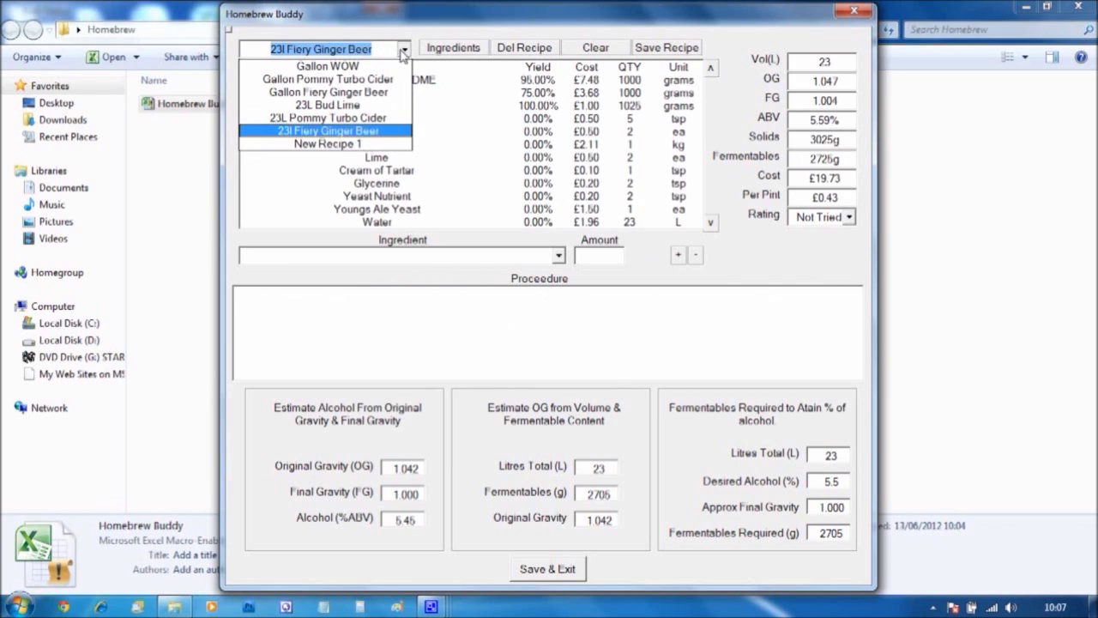
click(382, 144)
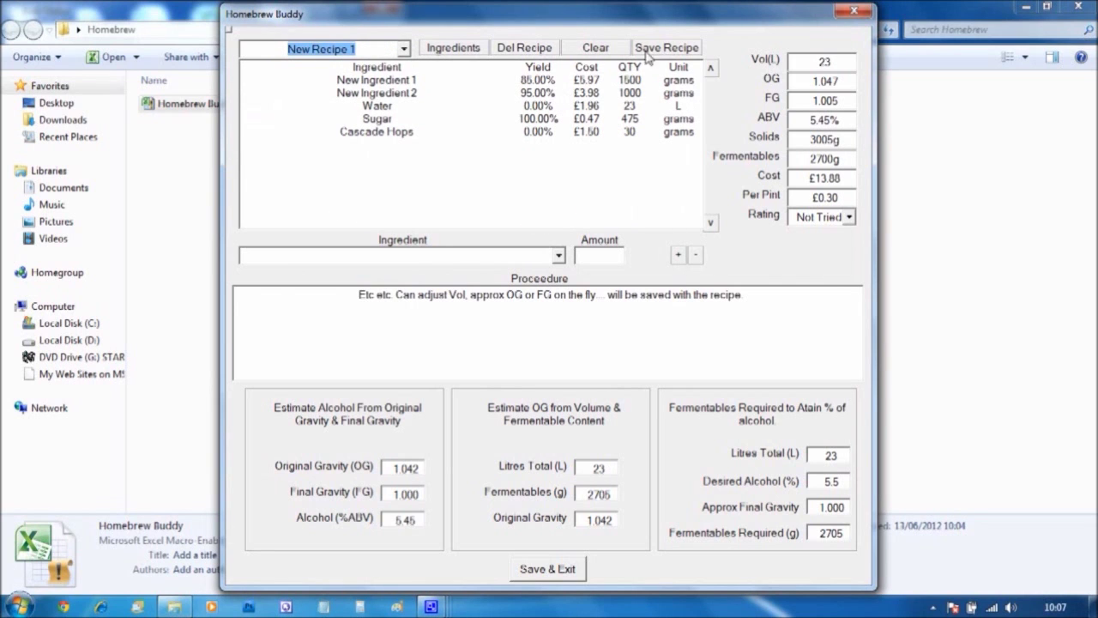
click(536, 48)
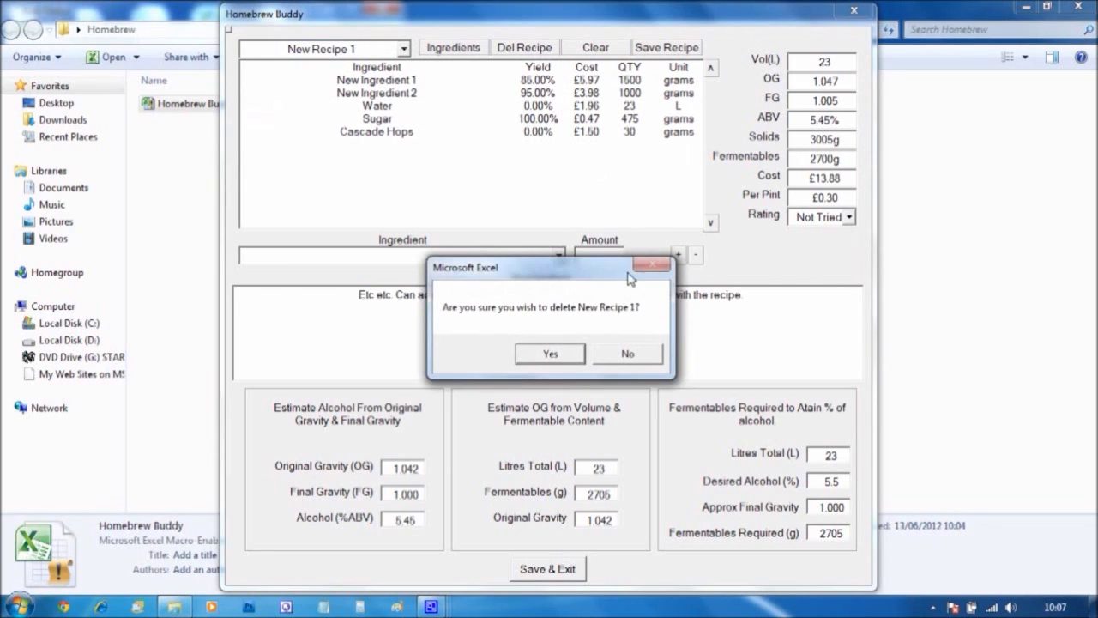
click(552, 354)
click(550, 352)
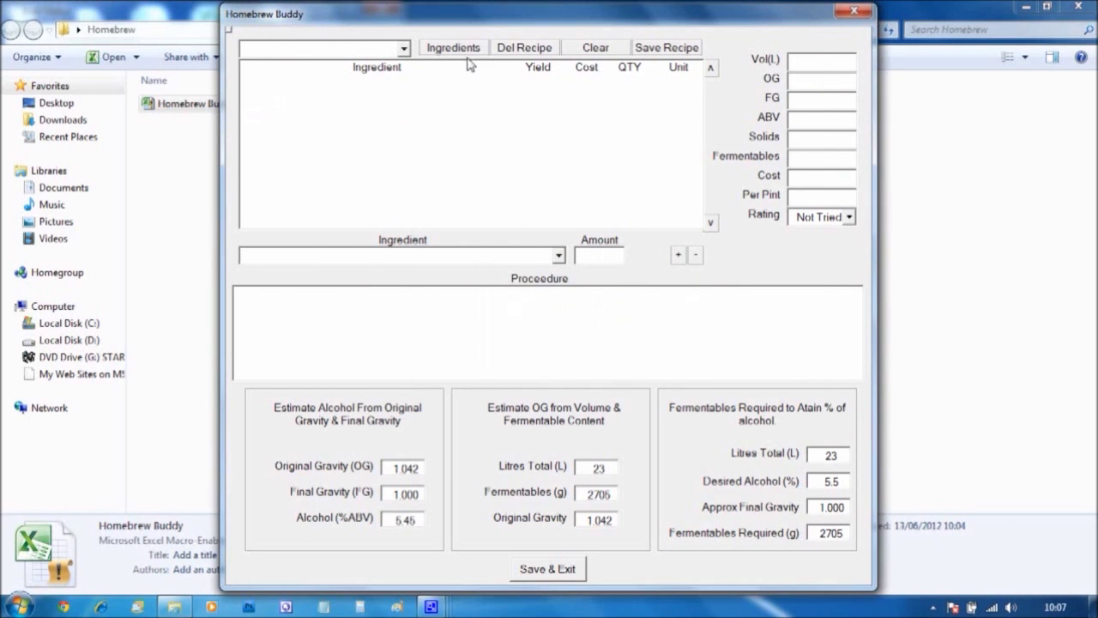
Step: Delete New Ingredient 1 and New Ingredient 2 from the ingredients list and return to the recipe form
click(463, 52)
click(424, 321)
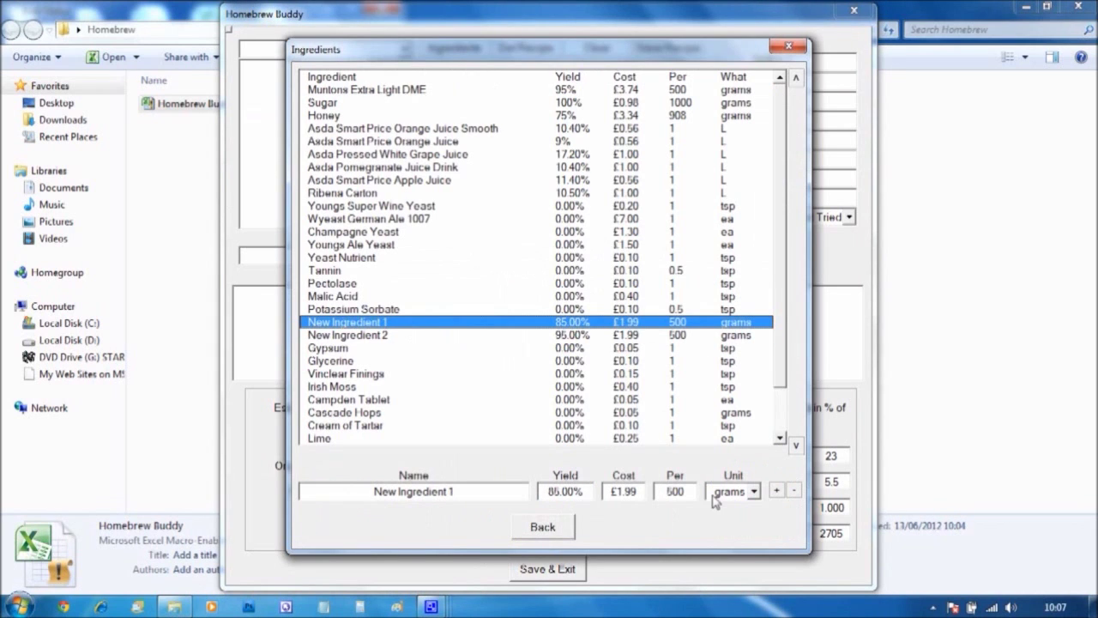
click(794, 491)
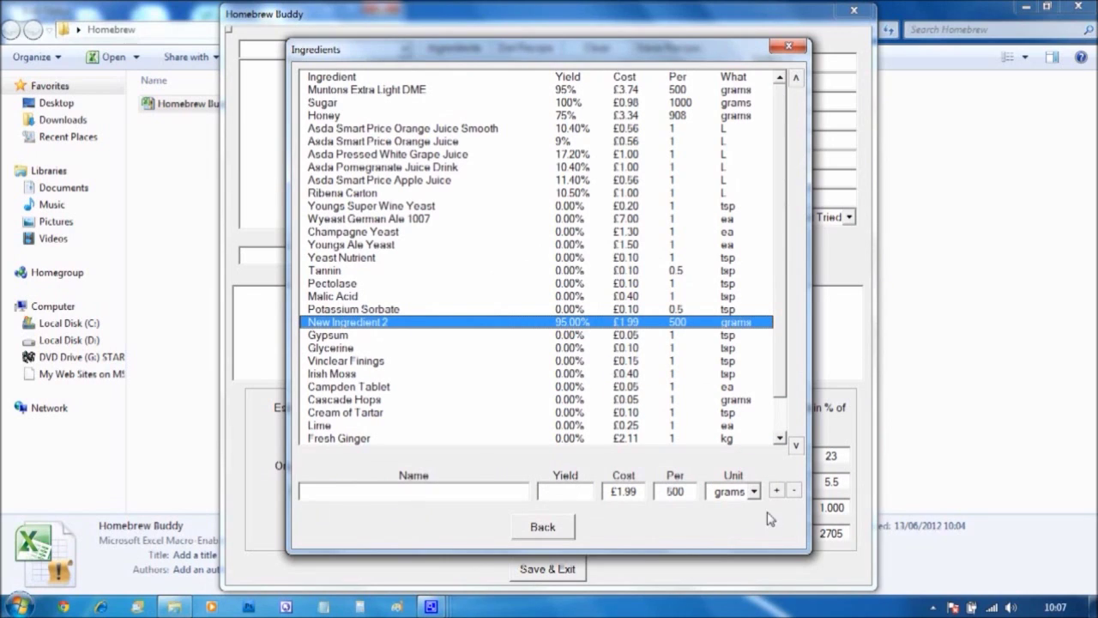
click(641, 323)
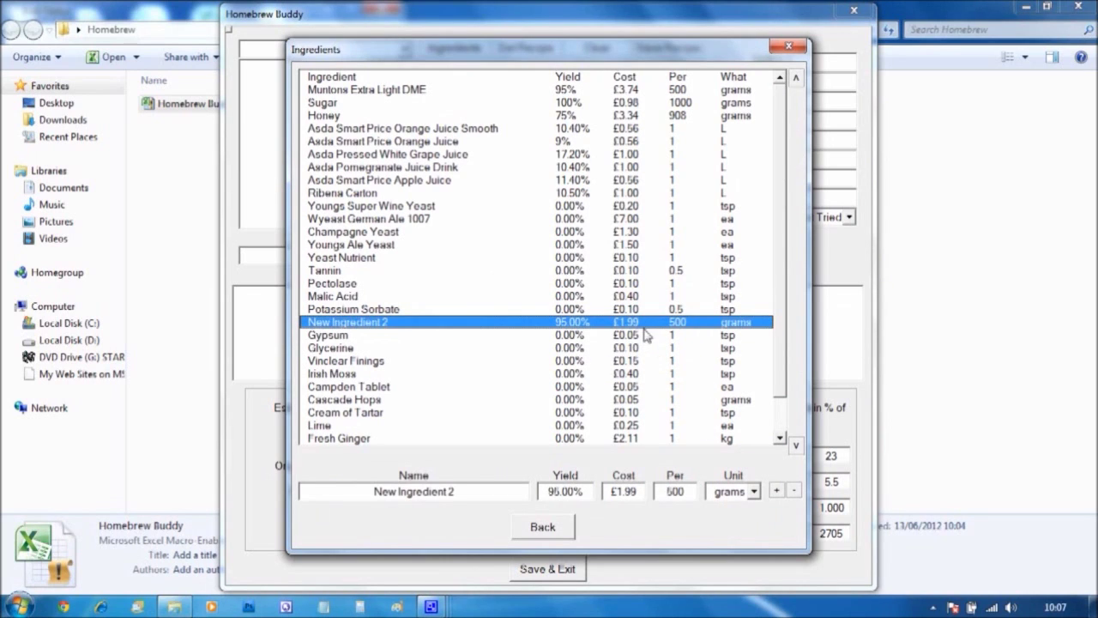
click(795, 493)
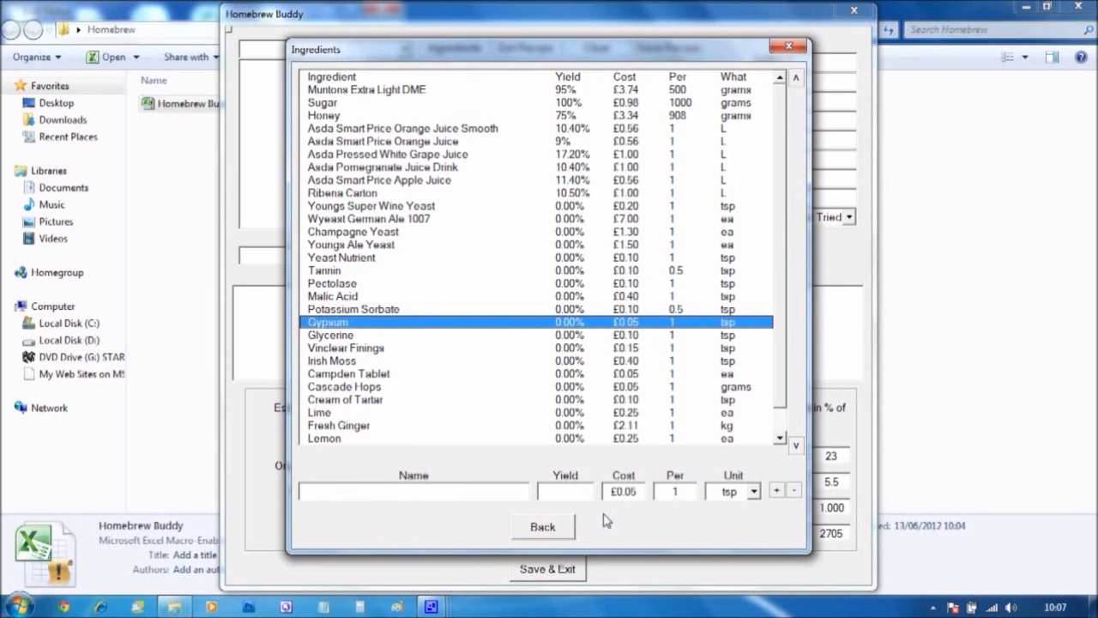
click(549, 527)
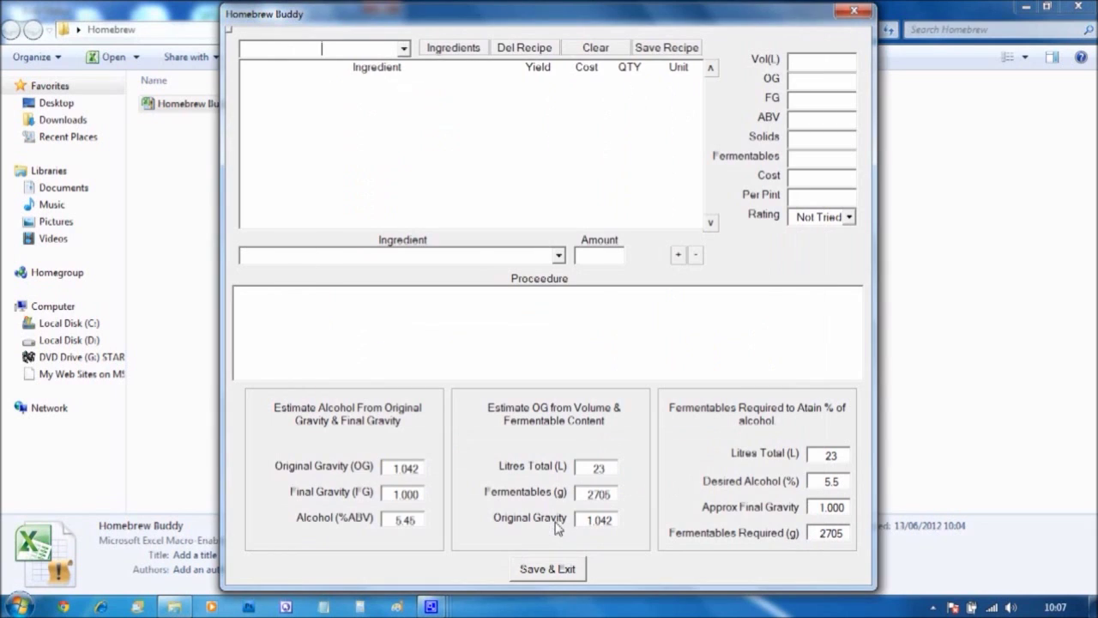
Step: Save all changes and exit the recipe form
click(558, 570)
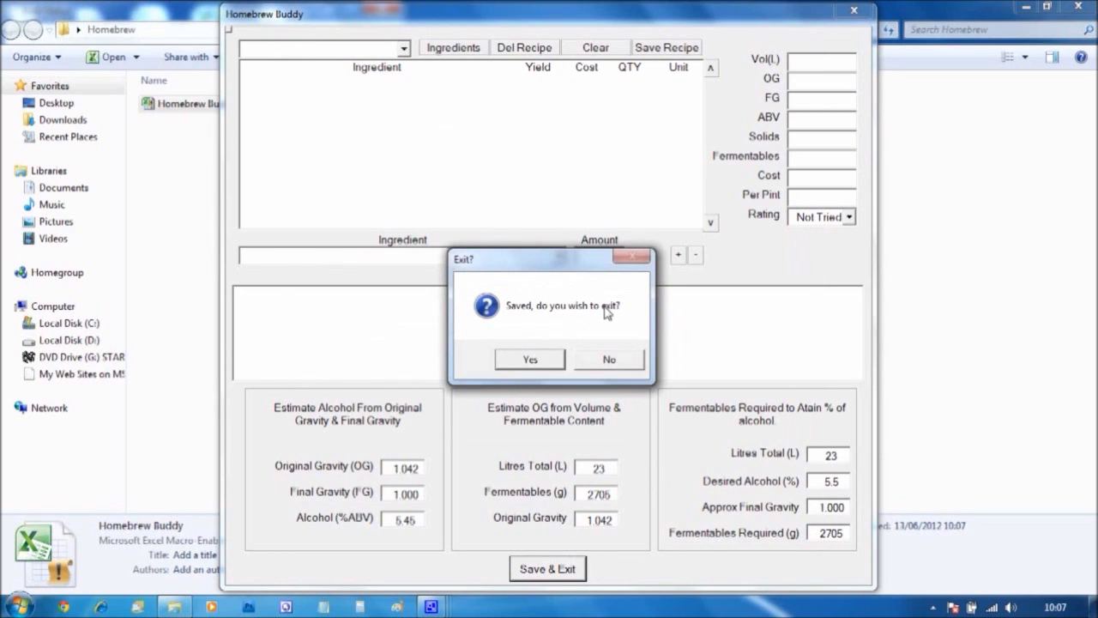